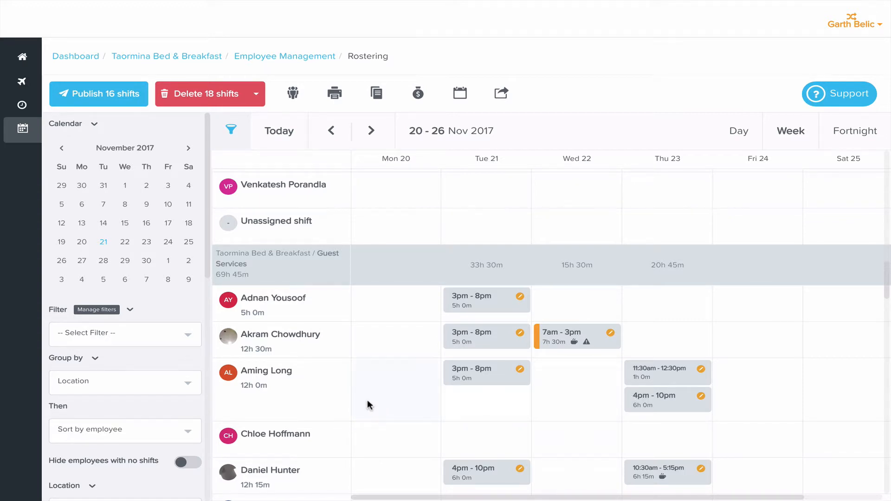
Step: Review the legend and the full list of roles with their colours, including the unused slots, and close the list
scroll(136, 416, "down", 1)
scroll(137, 416, "down", 8)
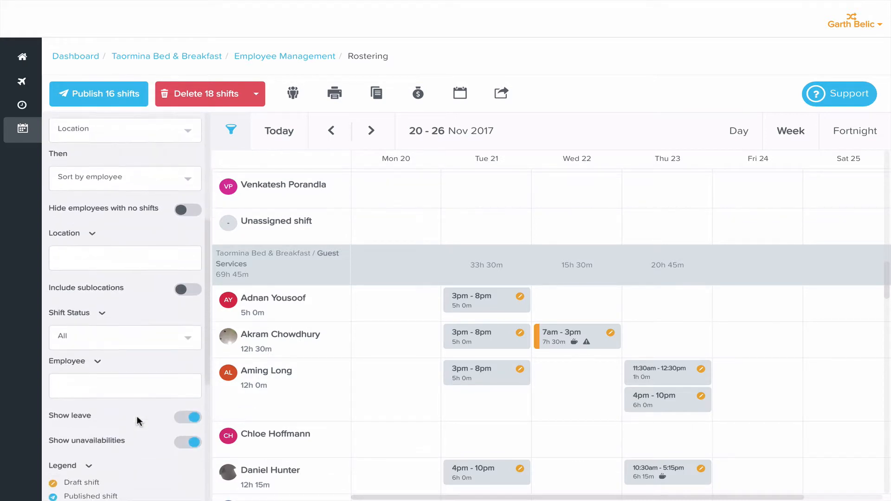
scroll(136, 416, "down", 3)
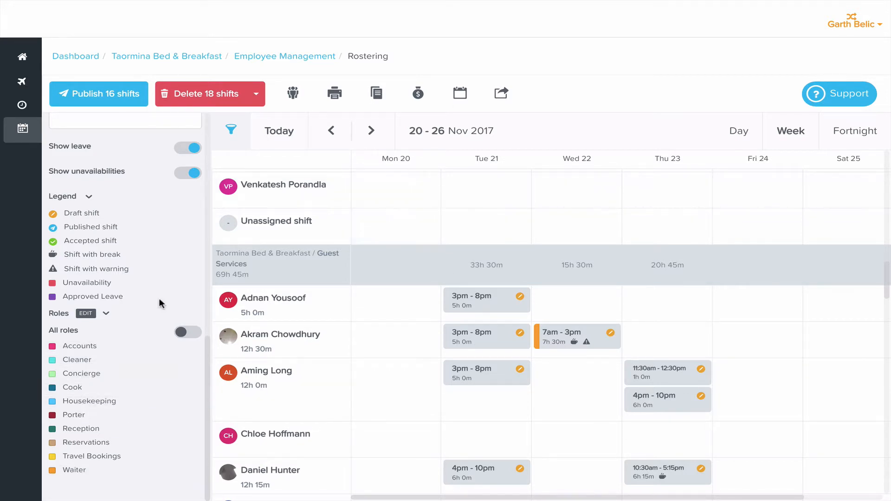
left_click(87, 314)
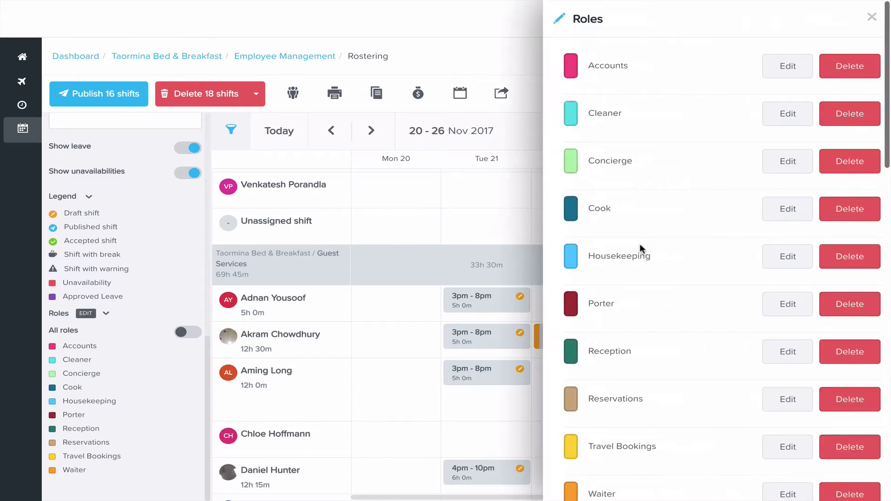
scroll(696, 332, "down", 6)
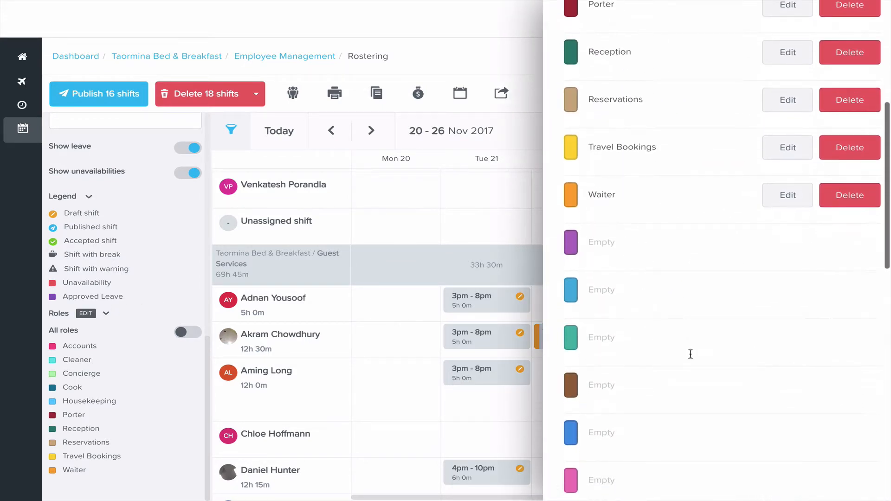
scroll(742, 246, "up", 6)
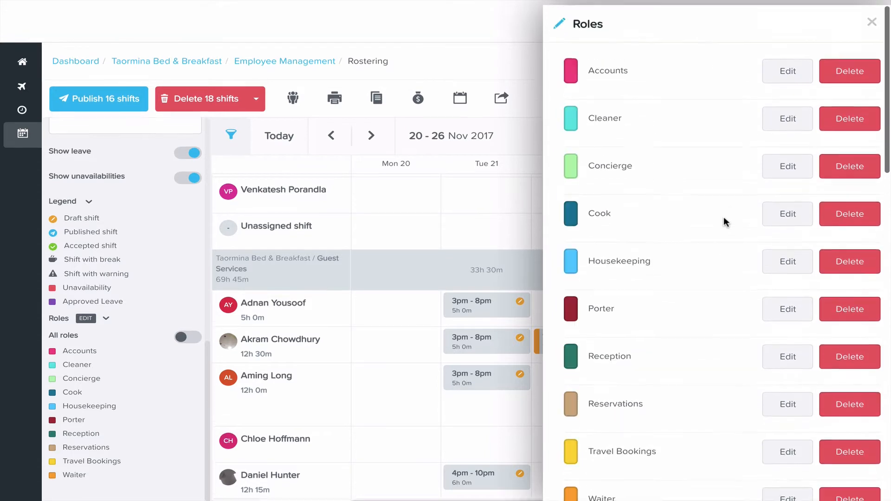
left_click(872, 21)
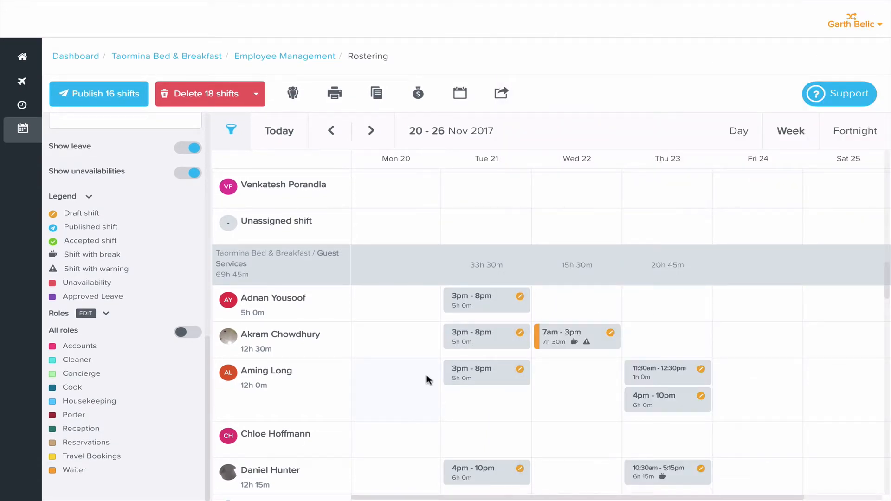
Step: Add a new roster template and save it with the name "20 person booking"
left_click(460, 95)
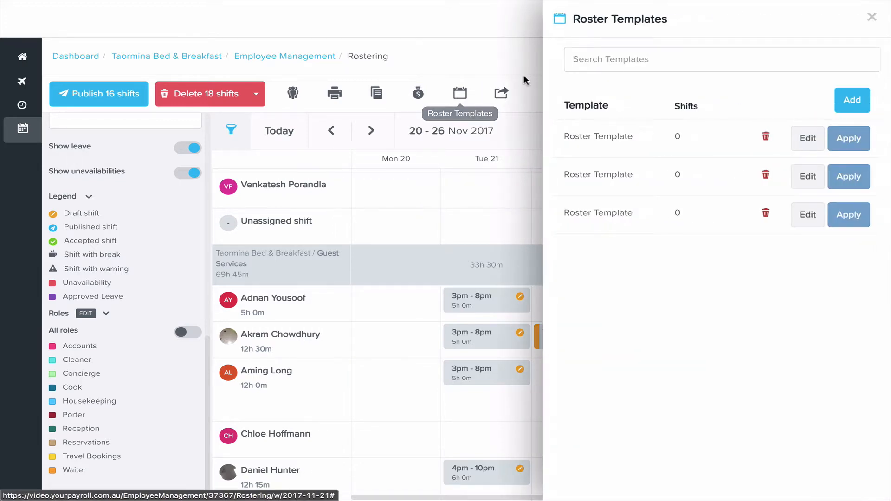
left_click(852, 102)
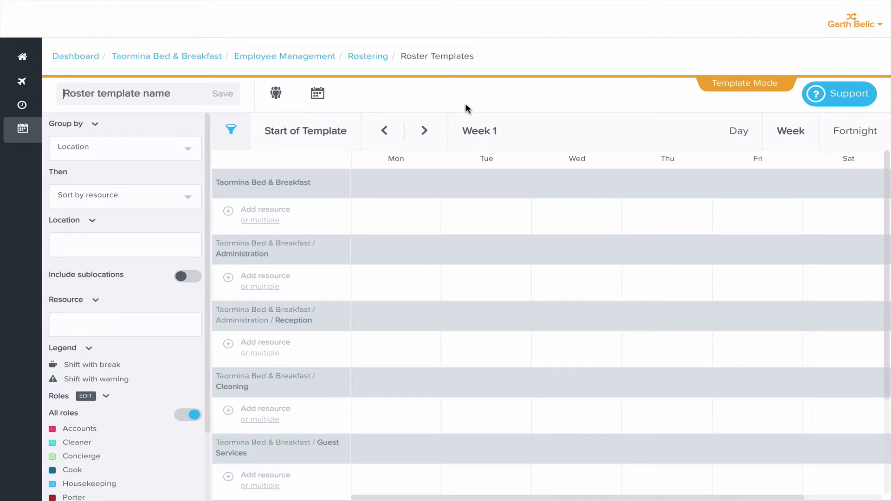
type("20 ")
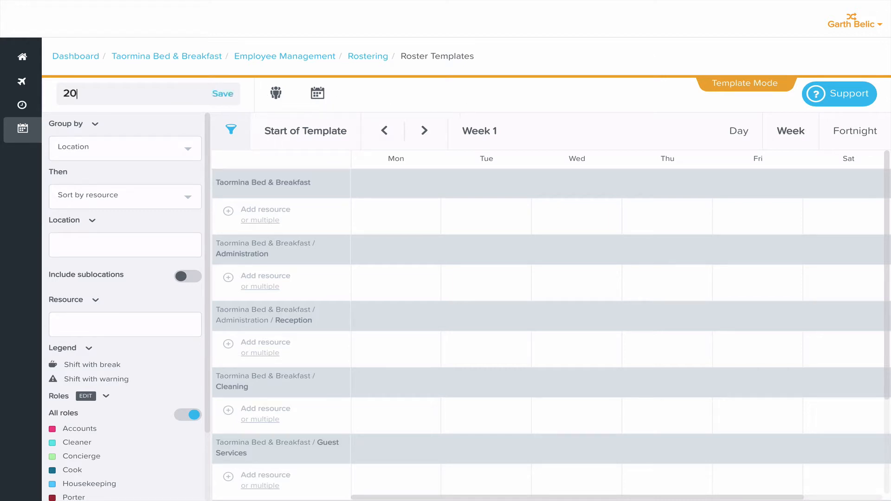
type("person booking")
left_click(228, 94)
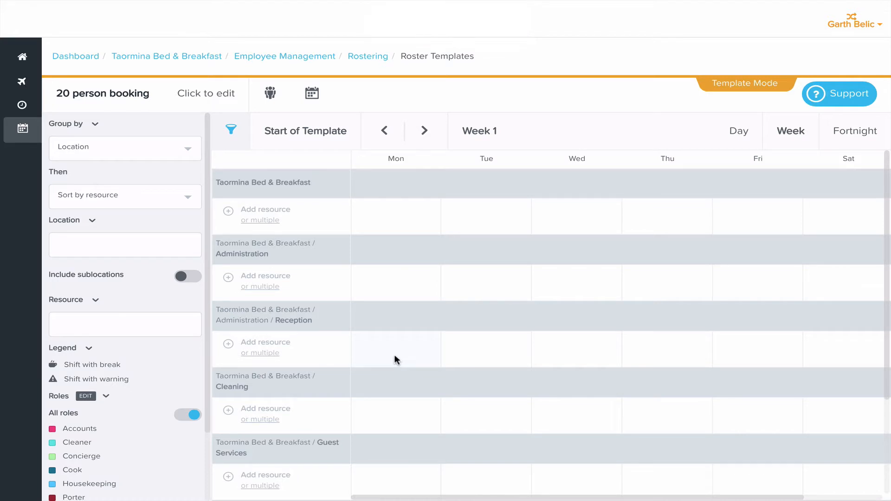
Step: Filter the template by location to show only Taormina Bed & Breakfast / Guest Services
scroll(394, 354, "down", 3)
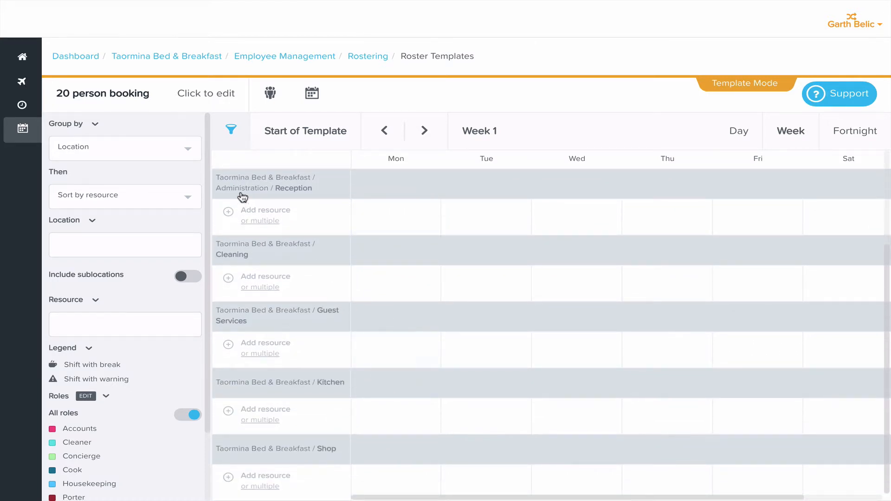
left_click(174, 146)
left_click(139, 209)
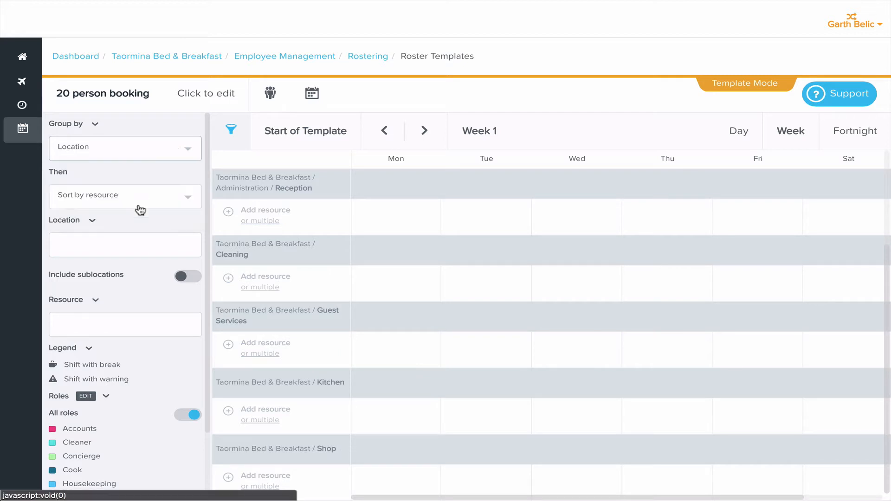
left_click(127, 244)
scroll(121, 381, "down", 1)
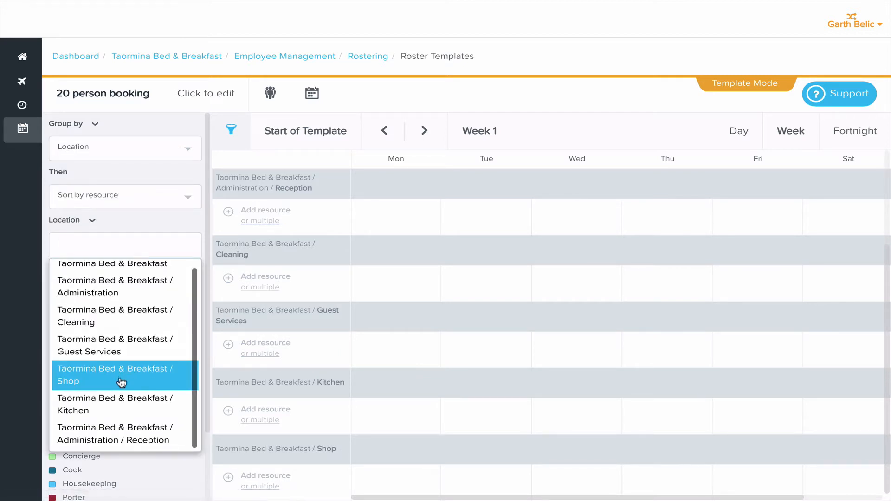
left_click(122, 351)
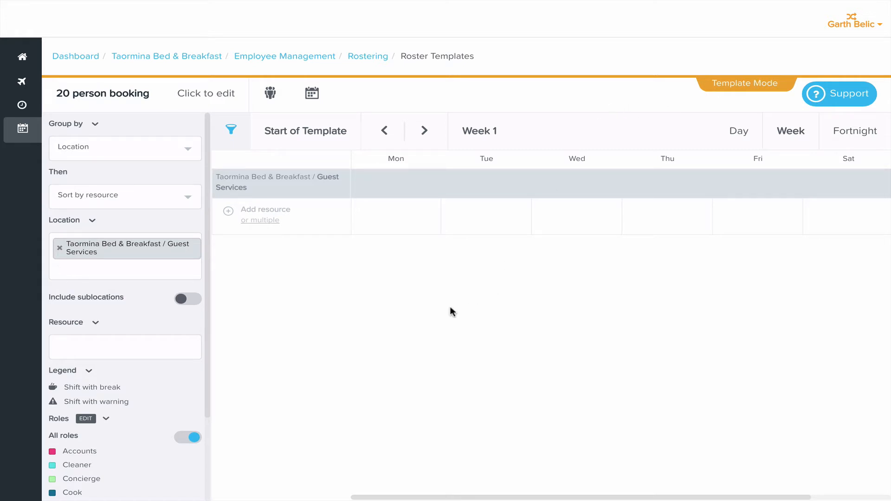
Step: Add 3 resources at once to the Guest Services location
left_click(261, 222)
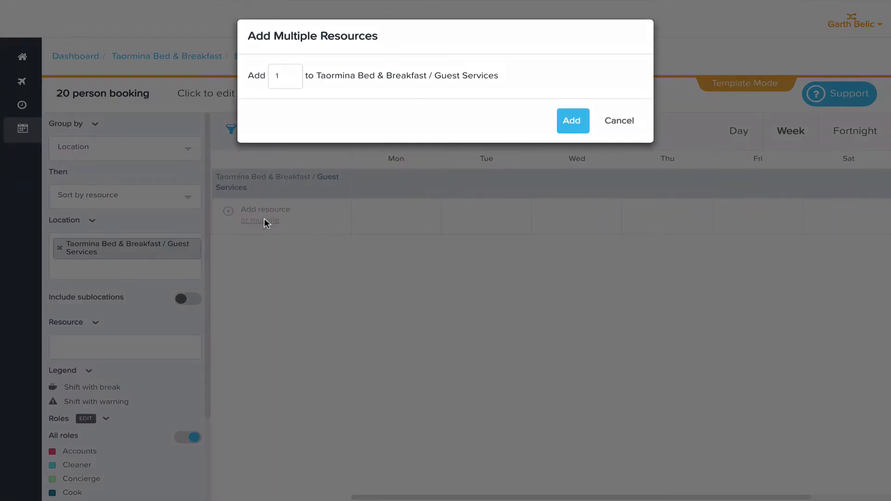
double_click(285, 75)
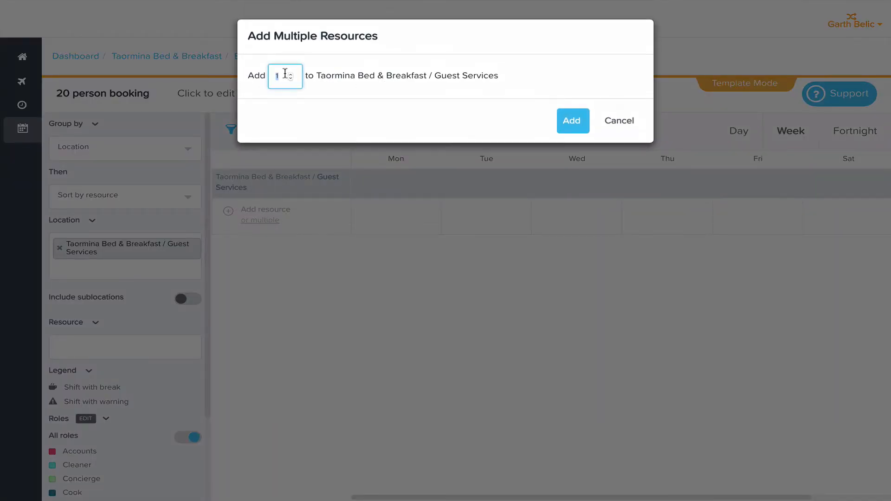
type("3")
left_click(572, 123)
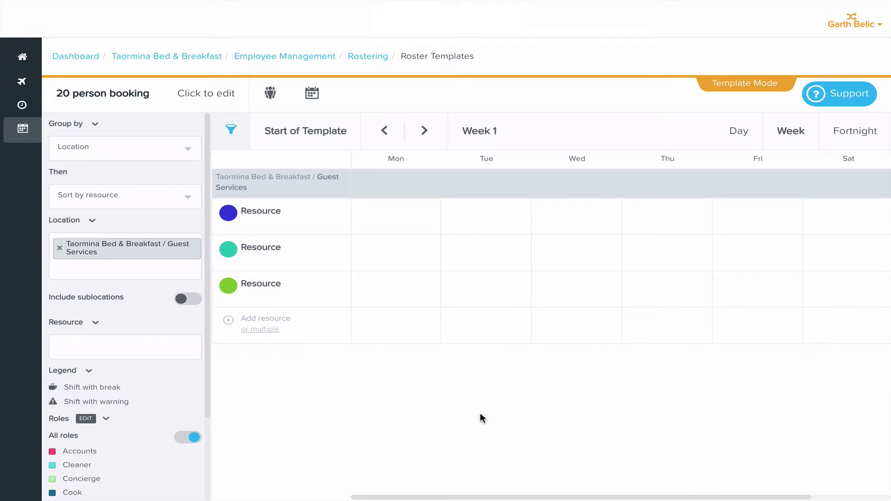
Step: Assign a recommended employee to the first Guest Services resource and save it
left_click(262, 212)
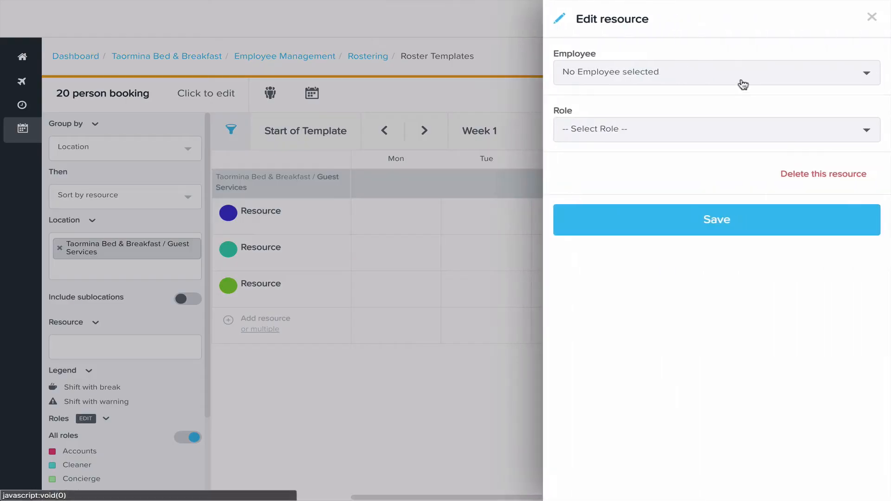
left_click(693, 75)
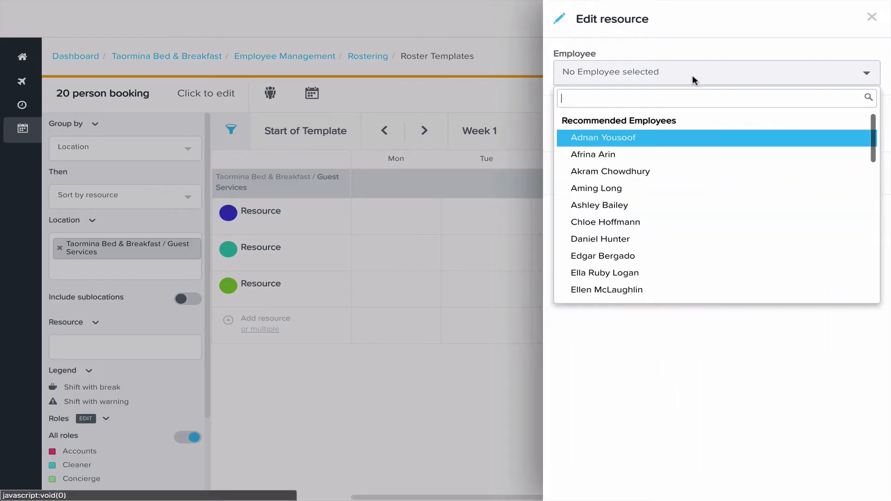
scroll(675, 232, "down", 4)
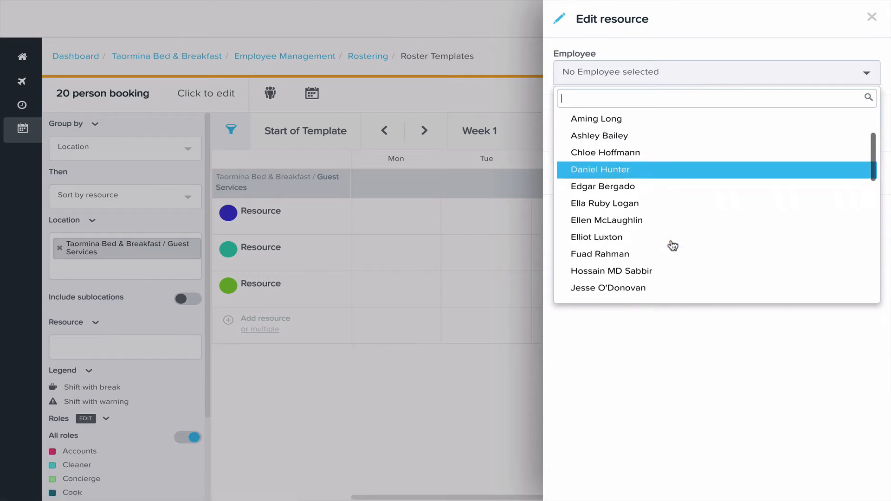
scroll(673, 245, "down", 2)
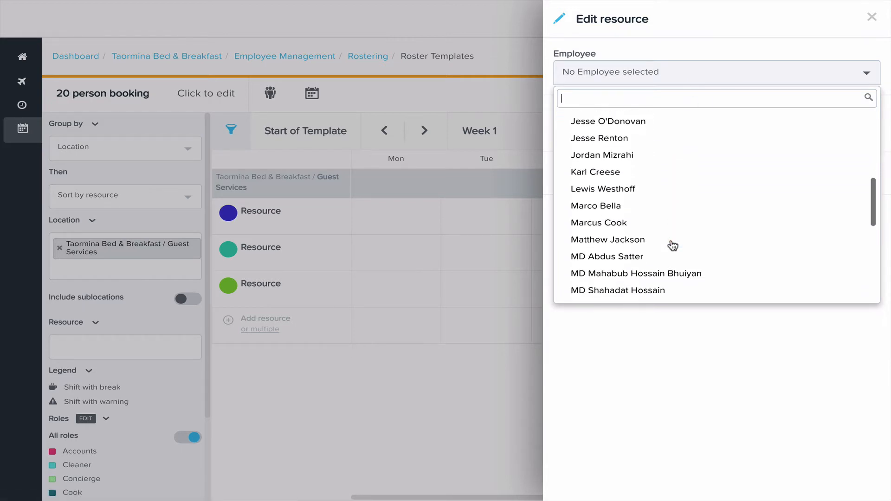
left_click(646, 231)
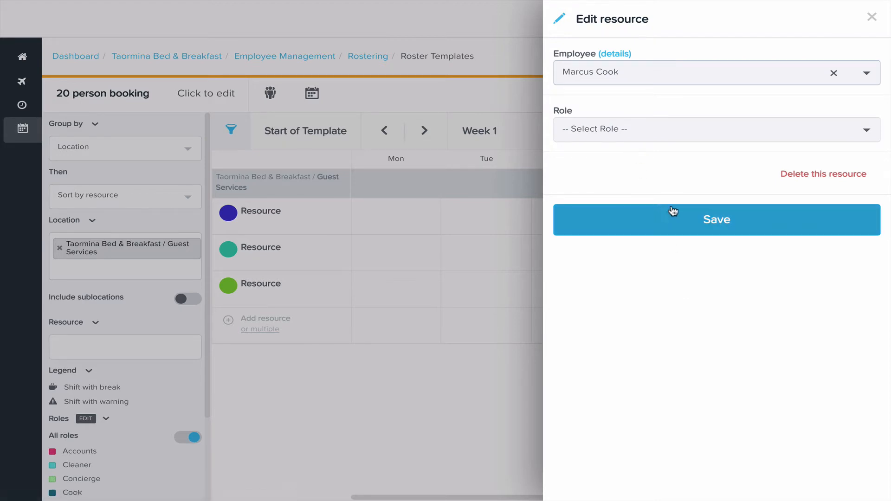
left_click(696, 228)
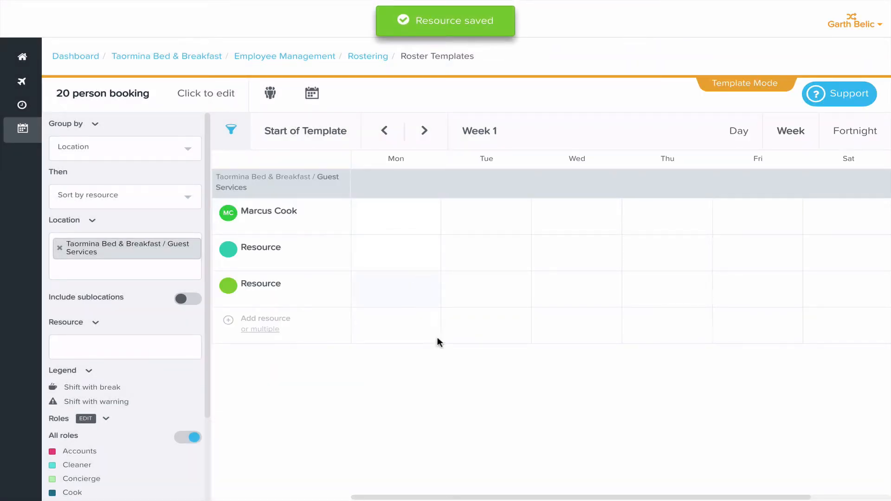
Step: Assign the Concierge role to the second Guest Services resource and save it
left_click(271, 252)
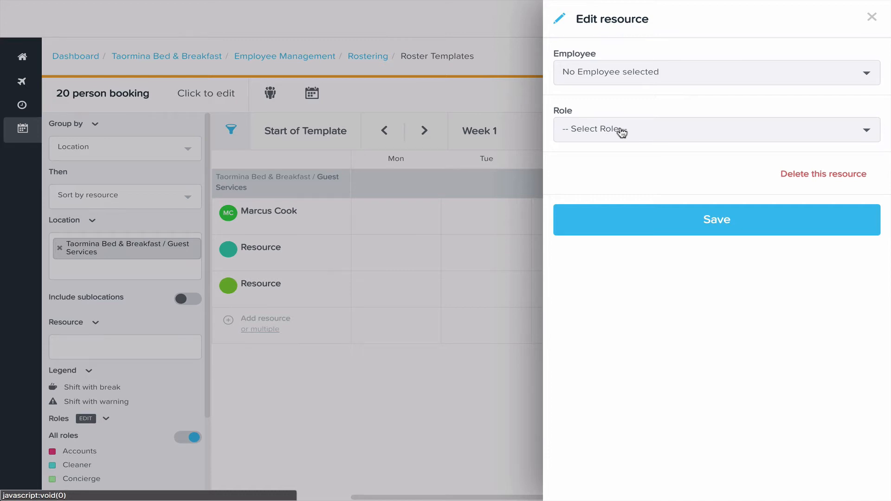
left_click(621, 131)
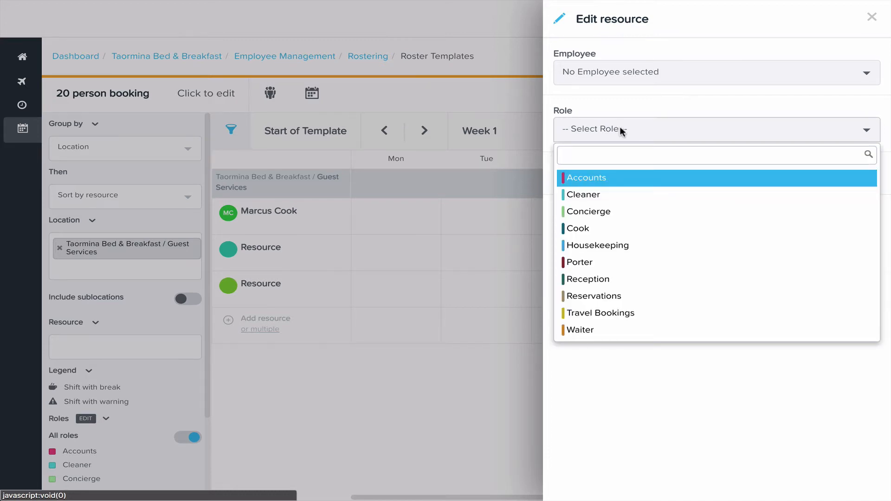
left_click(609, 213)
left_click(636, 226)
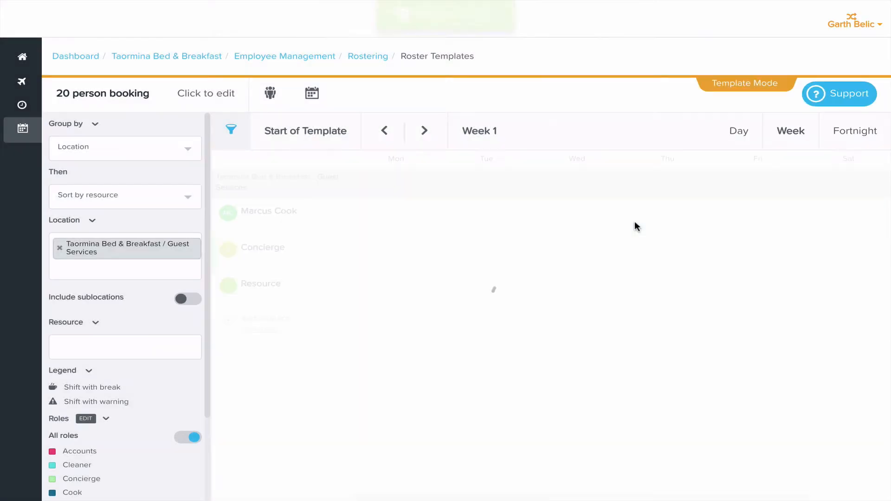
Step: Assign the Porter role to the third Guest Services resource and save it
left_click(266, 283)
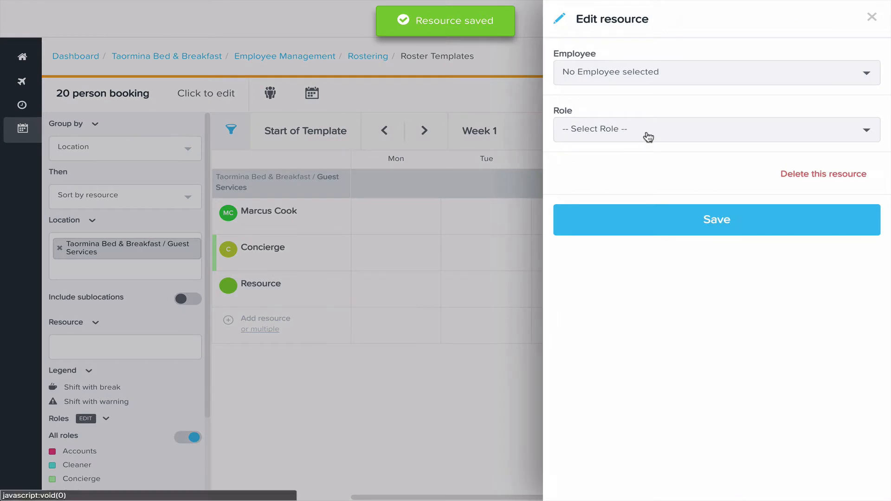
left_click(647, 132)
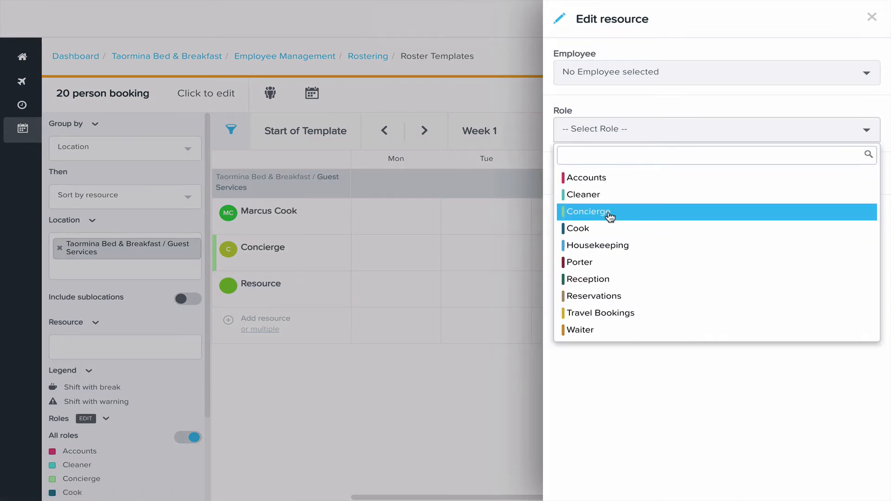
left_click(597, 264)
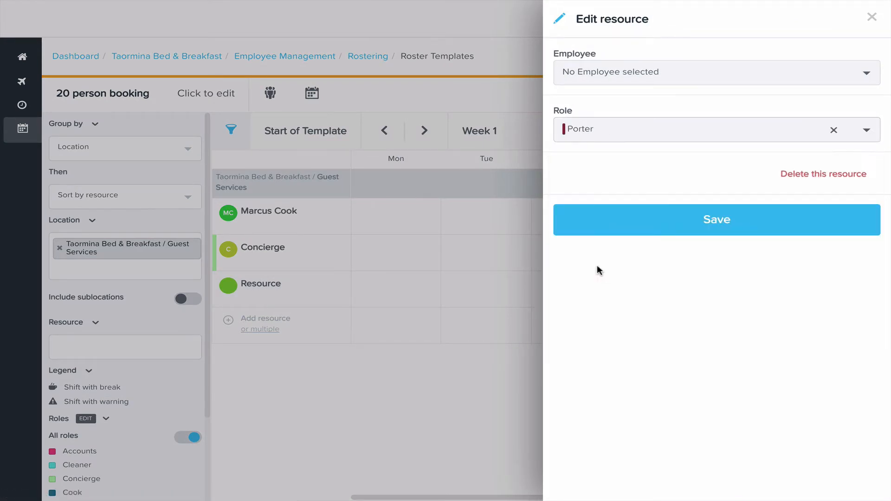
left_click(685, 224)
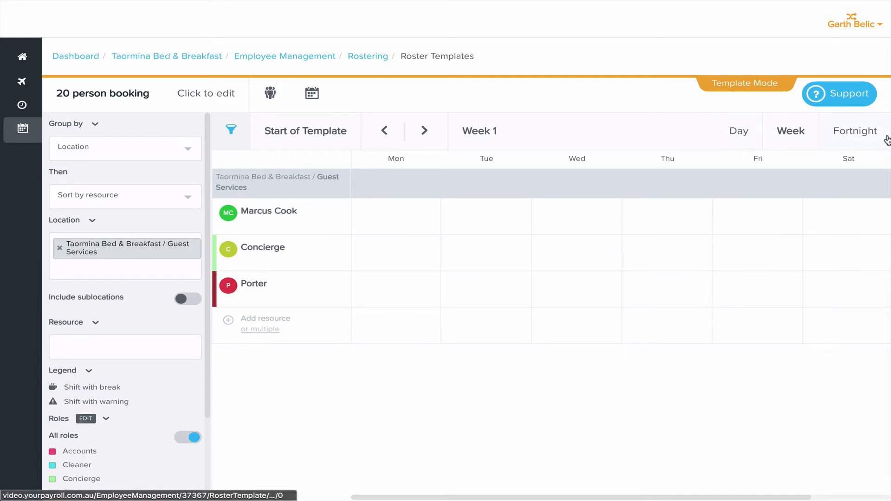
Step: In the day view, create and save a Monday shift from 6:15 AM to 3:00 PM for the employee in the first resource row
left_click(738, 134)
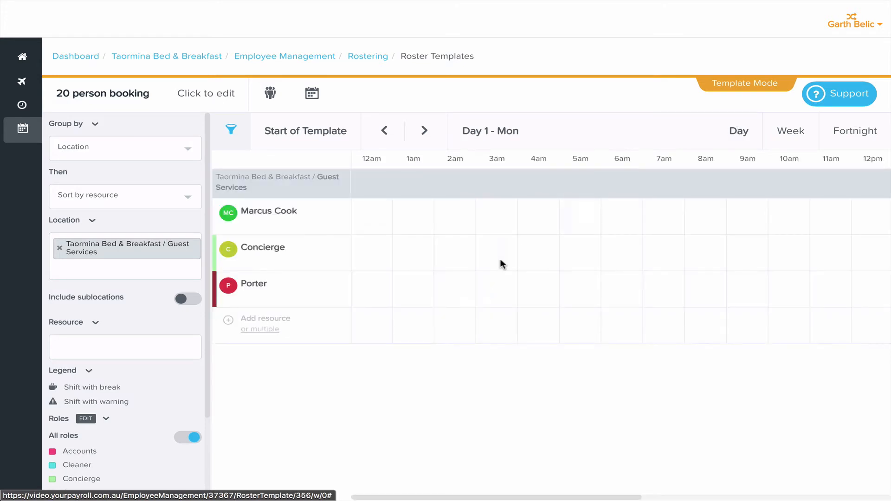
scroll(561, 289, "right", 1)
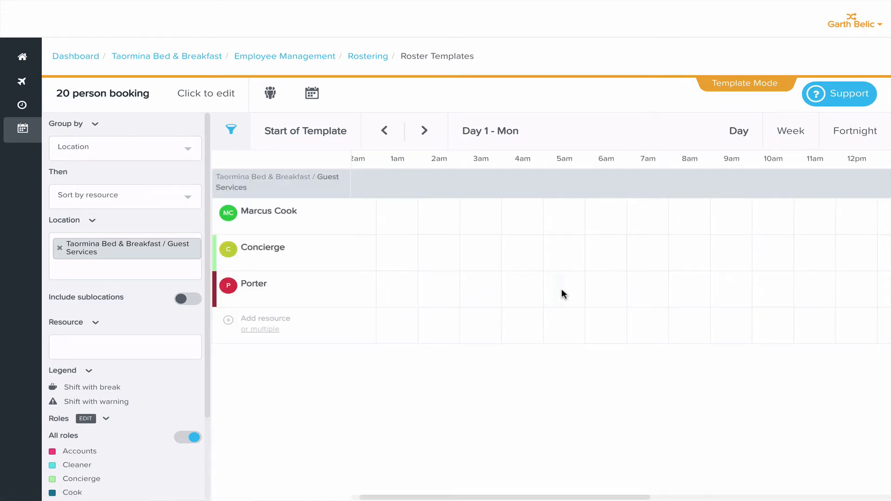
left_click(603, 214)
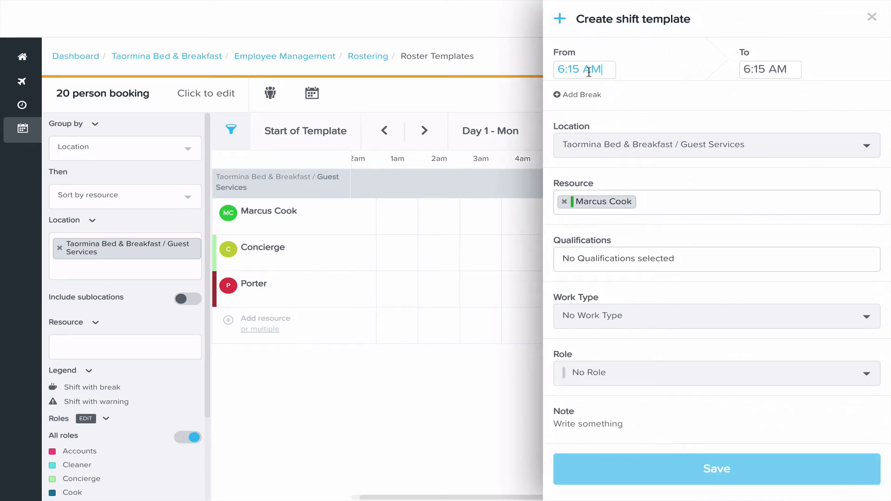
left_click_drag(789, 69, 702, 69)
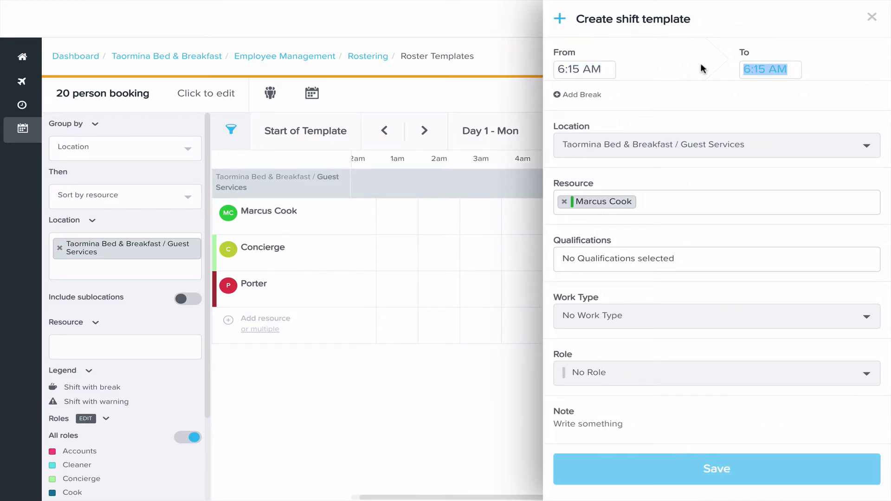
type("3:00 PM")
key("Tab")
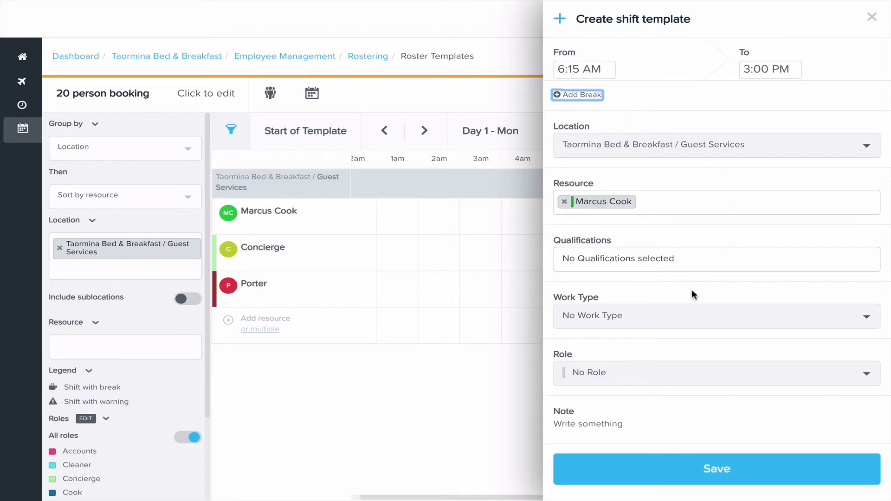
left_click(676, 473)
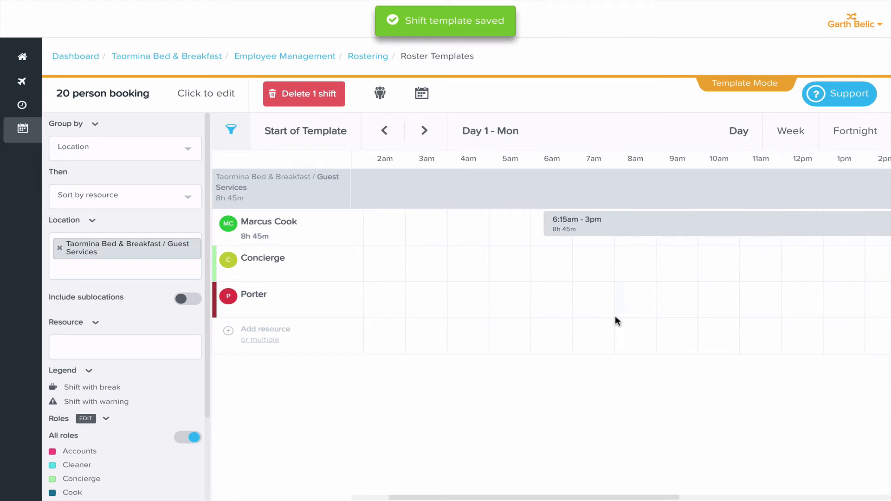
Step: Start a Monday shift template for the Concierge resource running from 10:00 AM to 5:00 PM
scroll(623, 284, "right", 1)
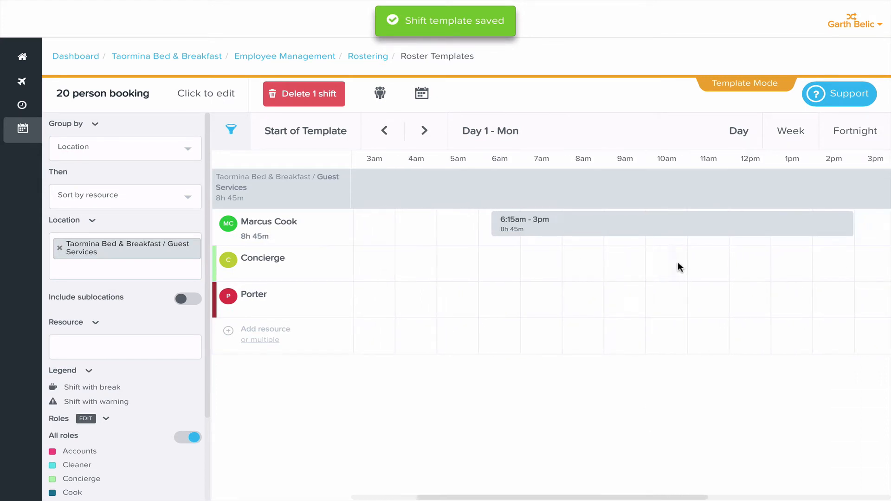
left_click(659, 261)
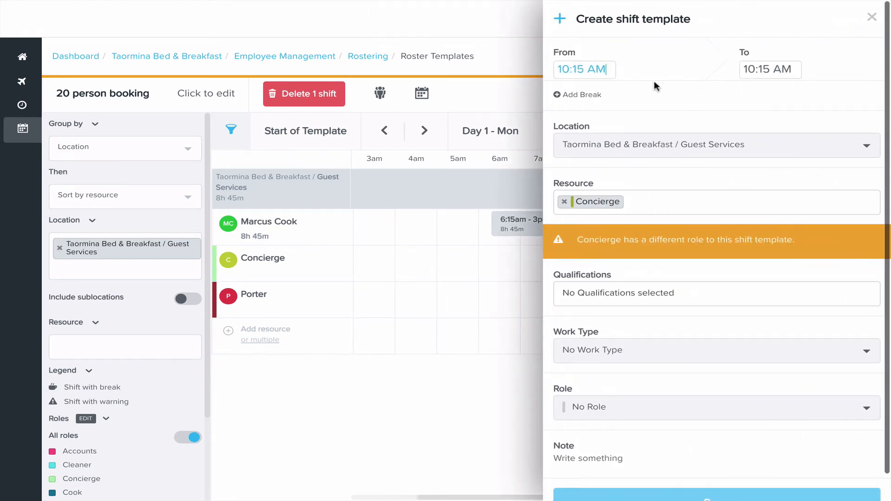
type("10")
key("Tab")
type("5p")
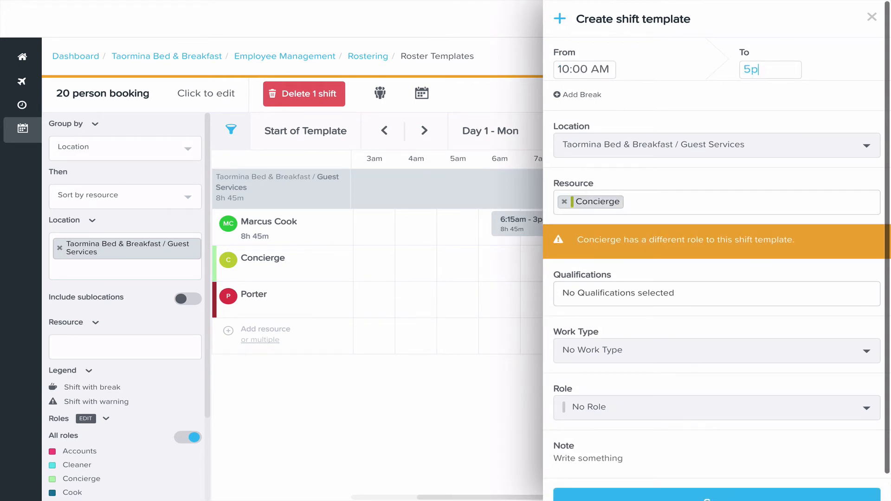
key("Tab")
Step: Give the Concierge shift the Concierge role and the RSA qualification, and save it
scroll(664, 297, "down", 1)
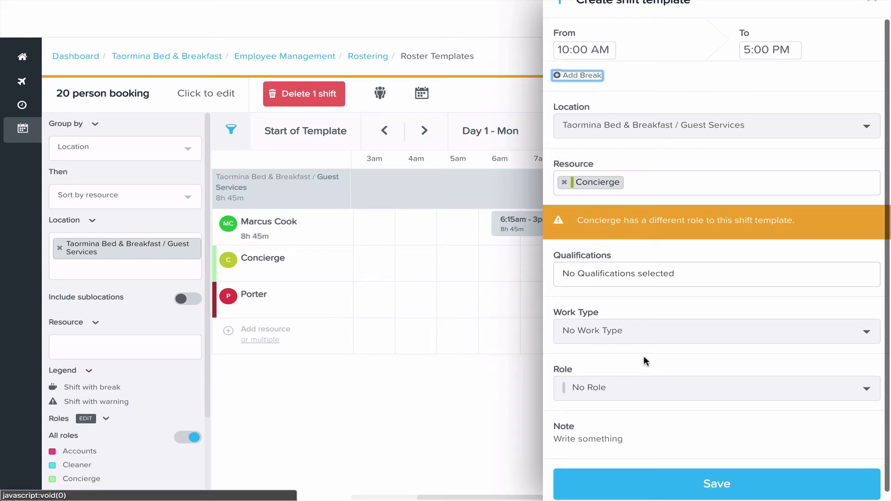
left_click(610, 391)
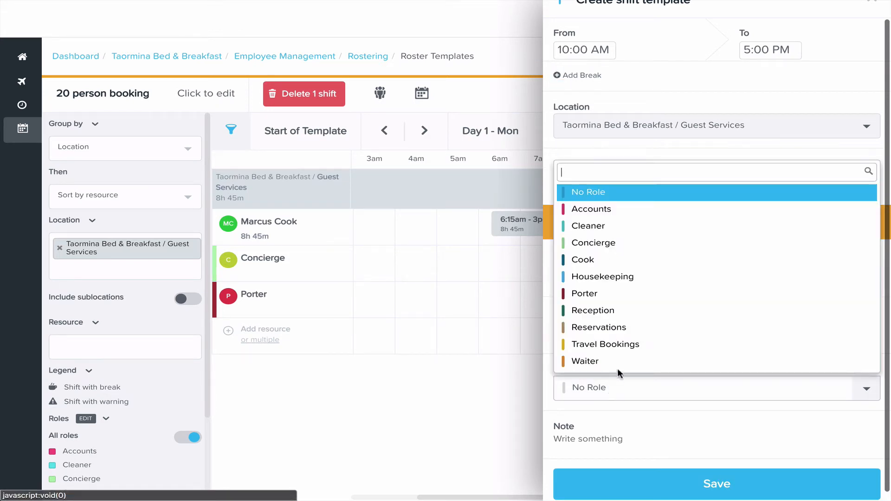
left_click(612, 243)
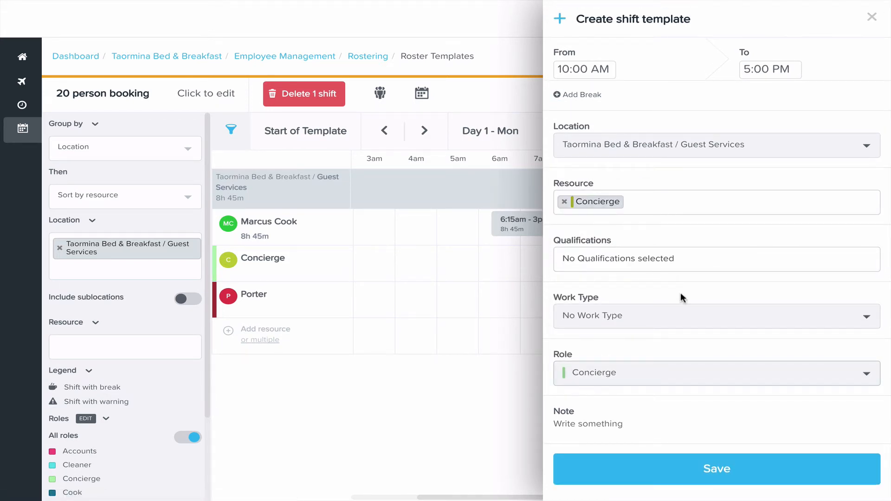
left_click(656, 261)
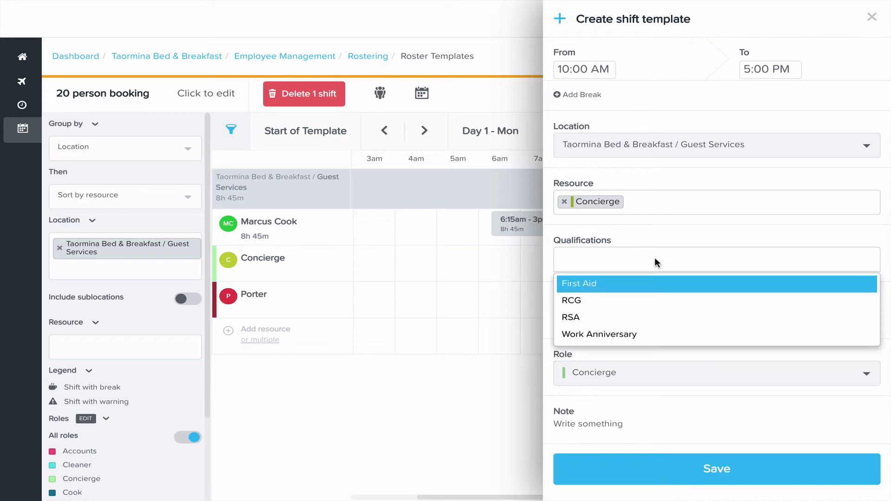
left_click(599, 324)
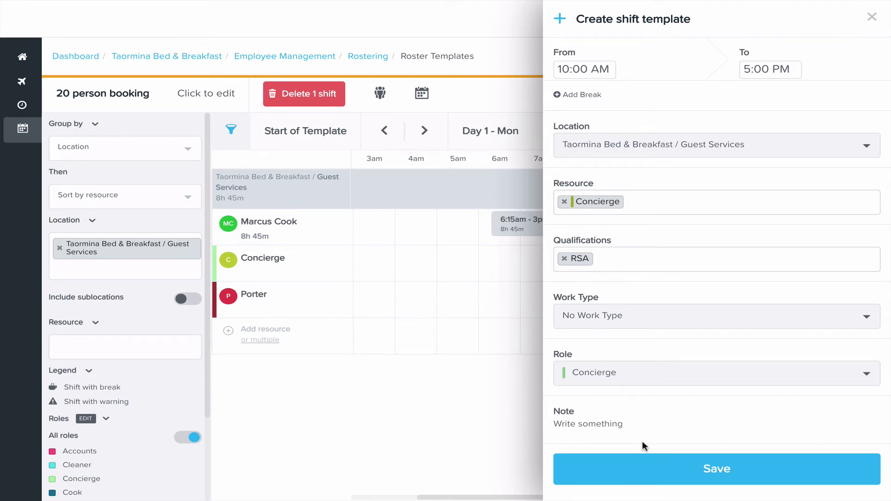
left_click(654, 473)
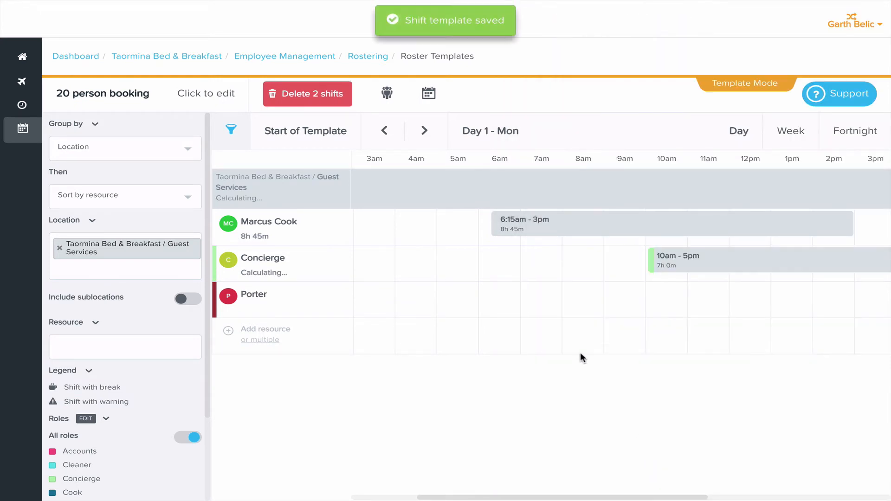
Step: Start a Monday shift template for the Porter resource running from 10:30 AM to 7:00 PM
scroll(673, 311, "right", 1)
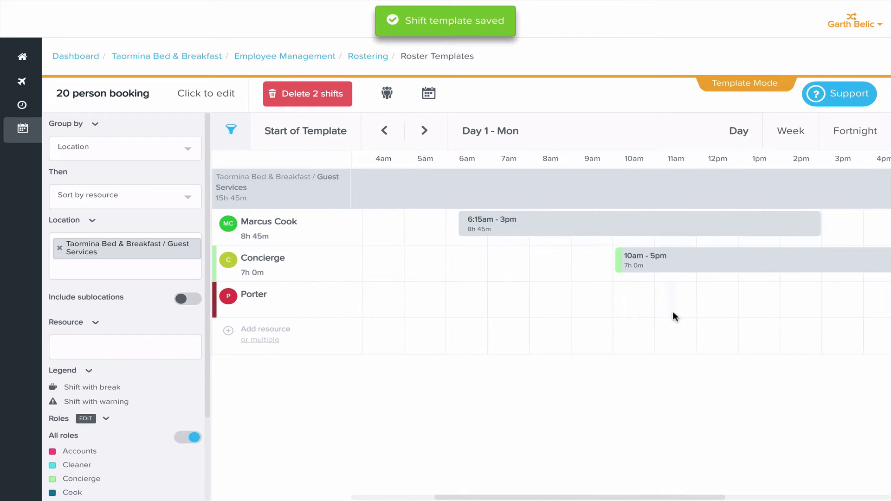
scroll(673, 311, "left", 1)
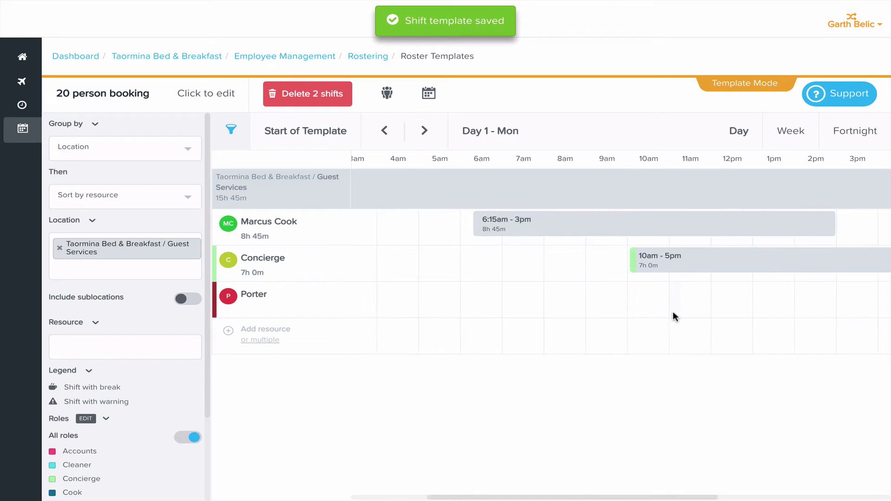
left_click(650, 299)
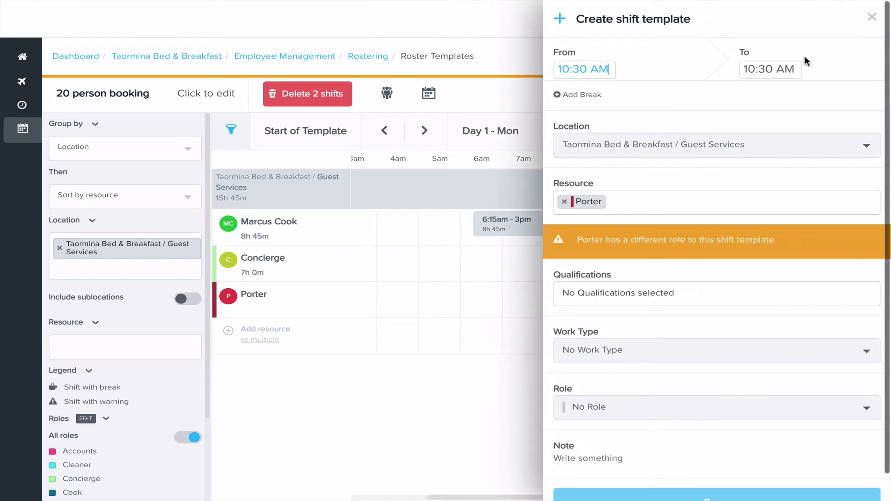
left_click(784, 70)
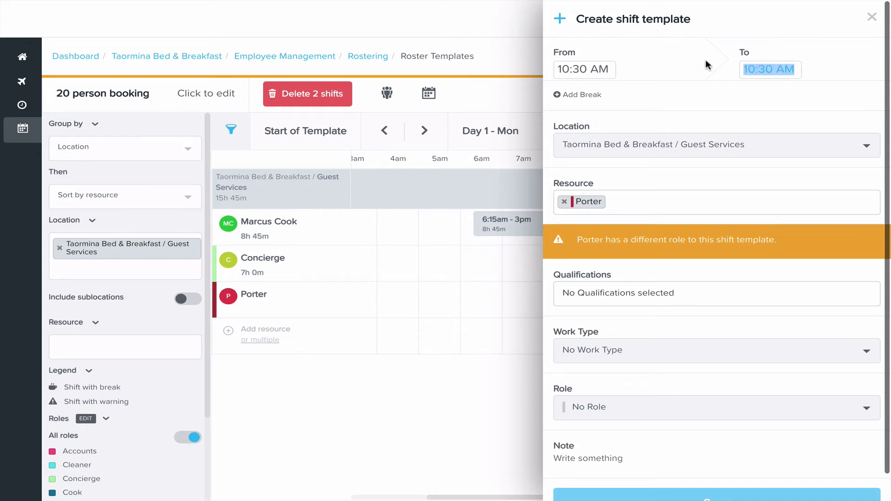
type("7p")
key("Tab")
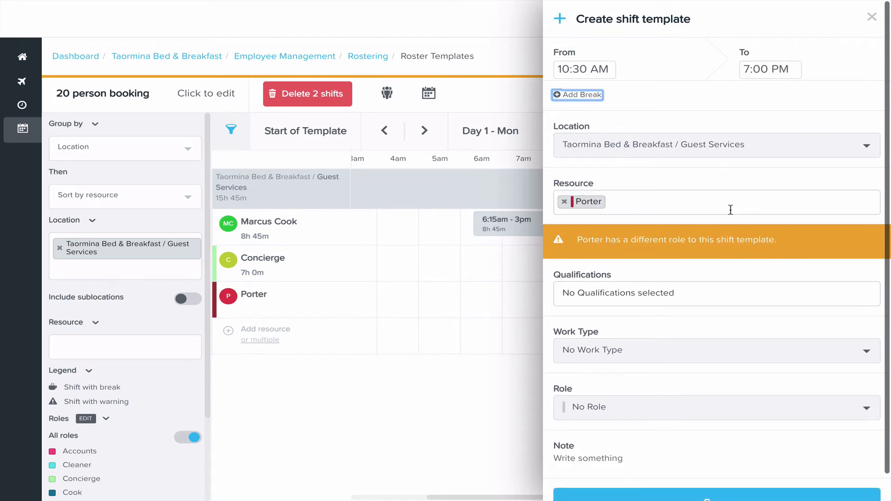
Step: Add the note "Hold off and finish helping out with the guests bags" to the Porter shift
scroll(699, 298, "down", 1)
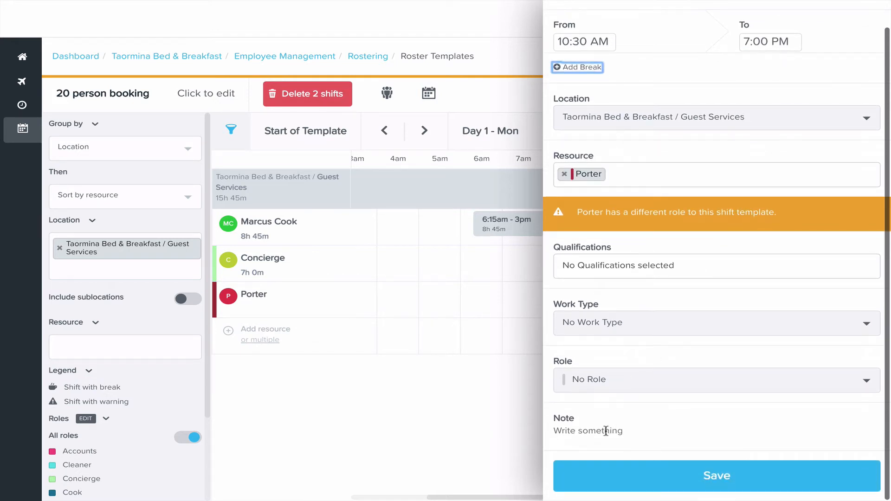
left_click(607, 429)
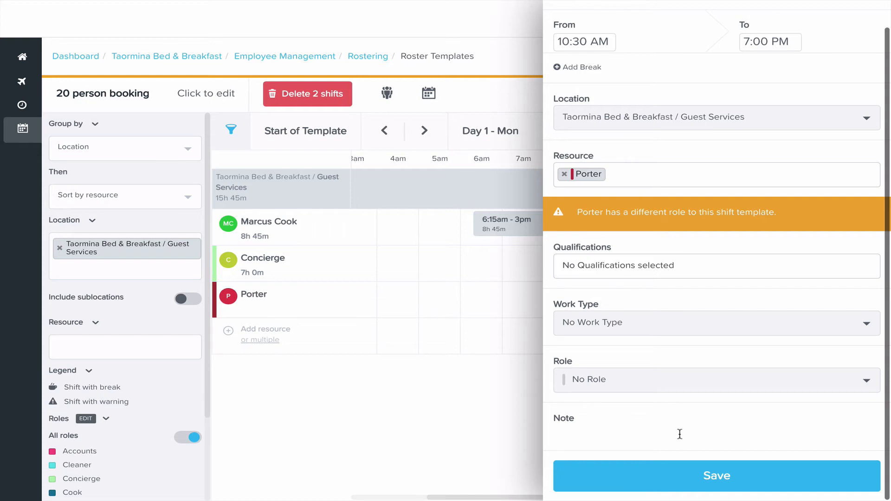
type("Hold off and finish helping out with")
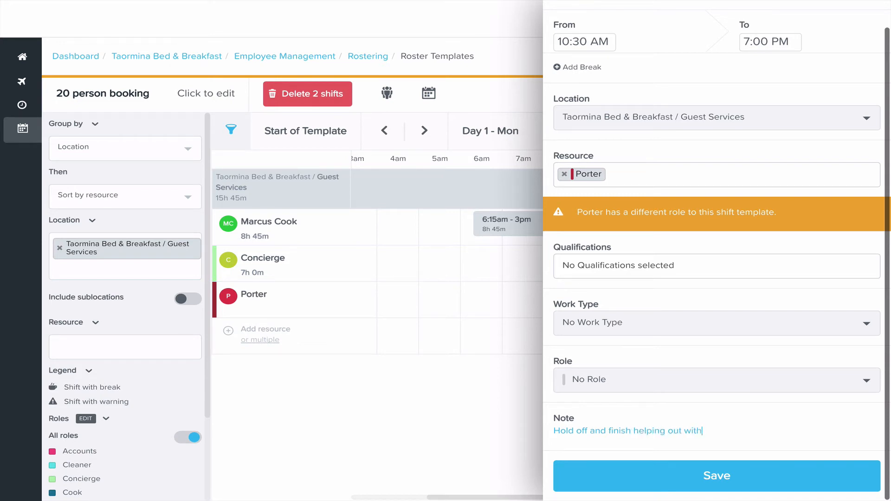
type(" the guests bags")
key("Tab")
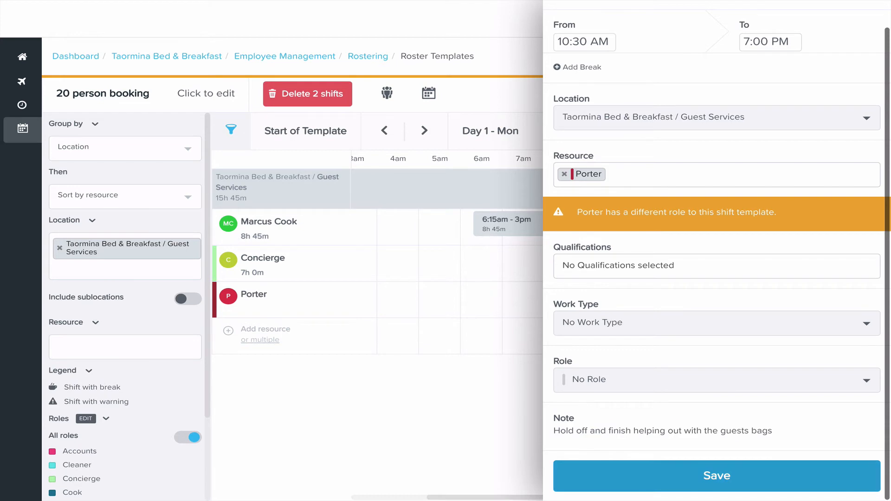
Step: Set the Porter shift's role to Porter and save the shift template
left_click(640, 383)
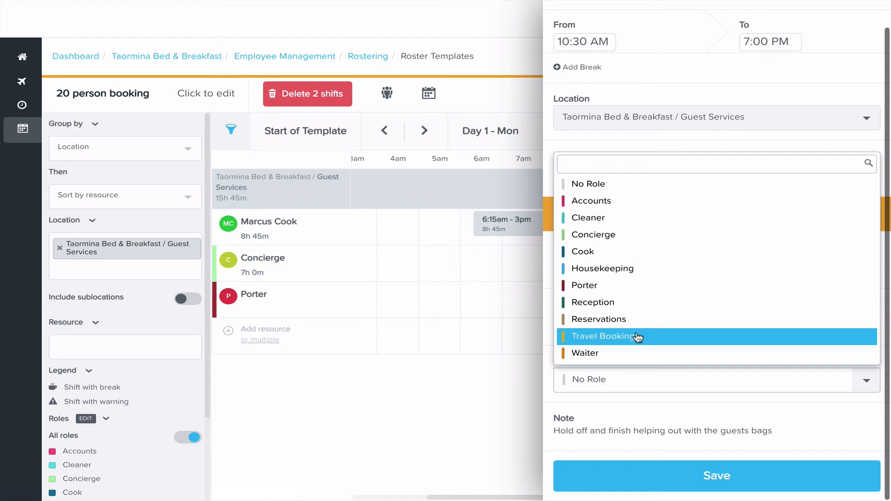
left_click(631, 290)
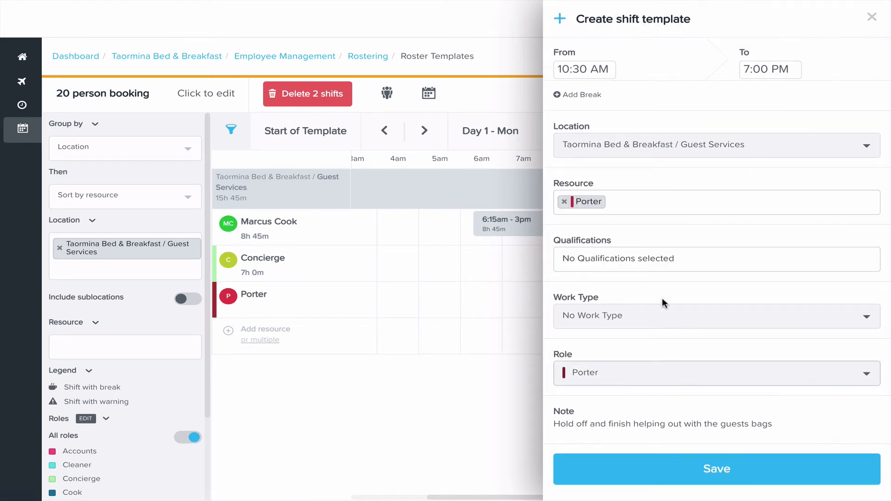
left_click(663, 468)
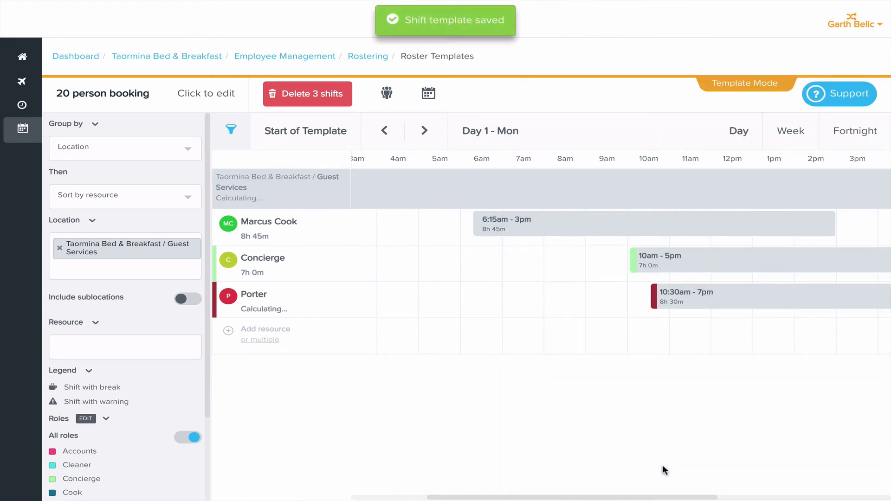
Step: Display the template by week and review the employee's Monday shift details without changing them
scroll(596, 310, "left", 2)
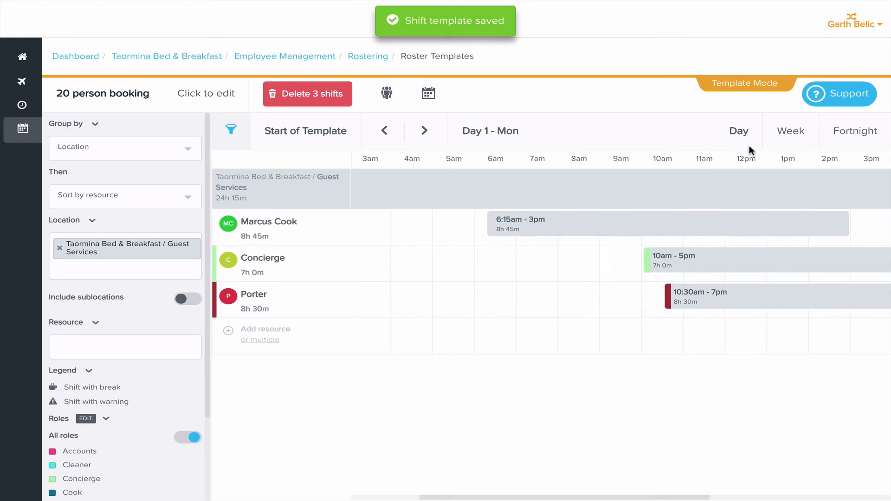
left_click(790, 132)
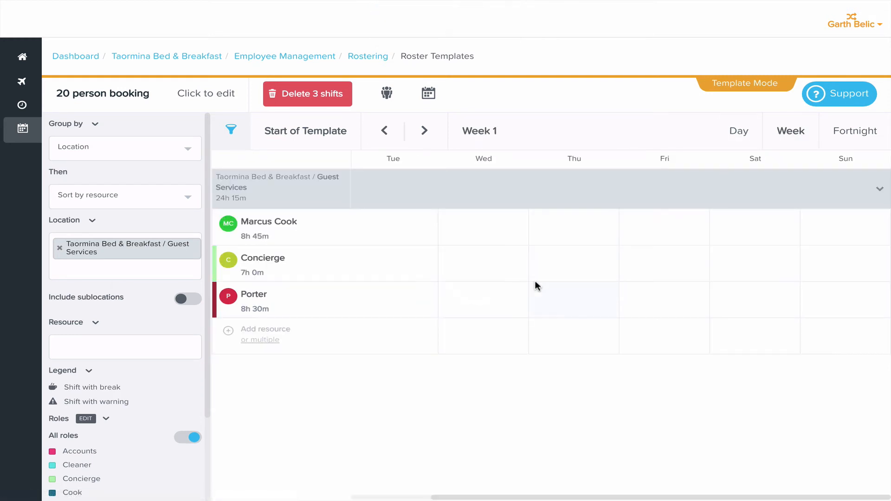
scroll(427, 277, "left", 2)
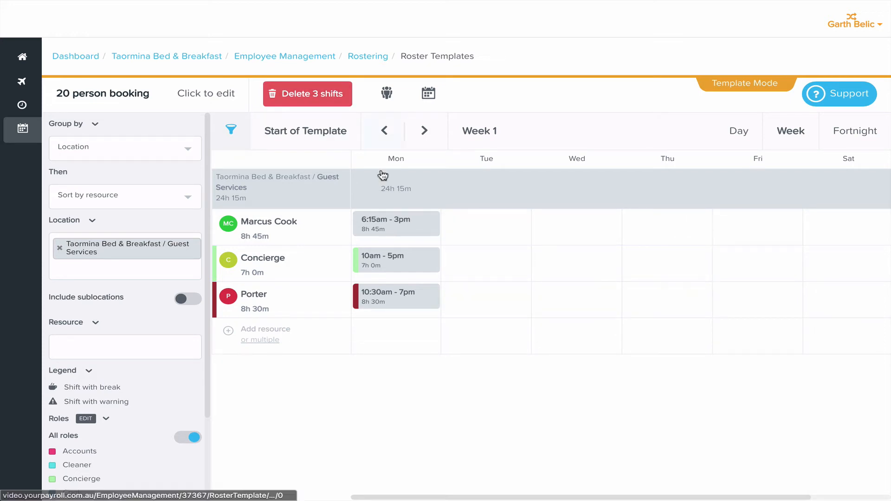
left_click(414, 223)
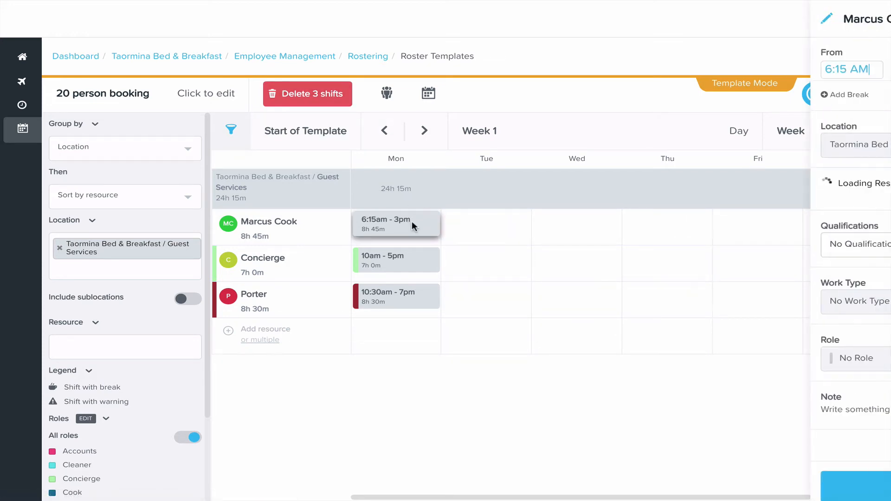
scroll(779, 422, "down", 1)
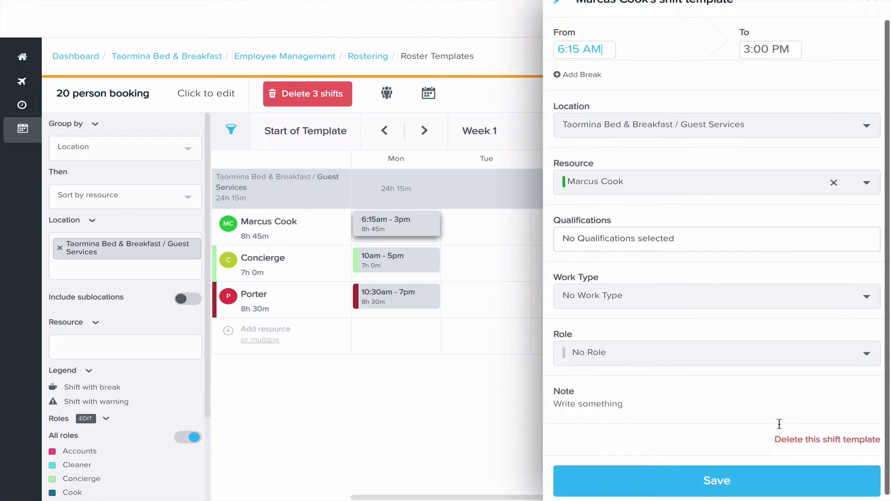
scroll(779, 423, "up", 1)
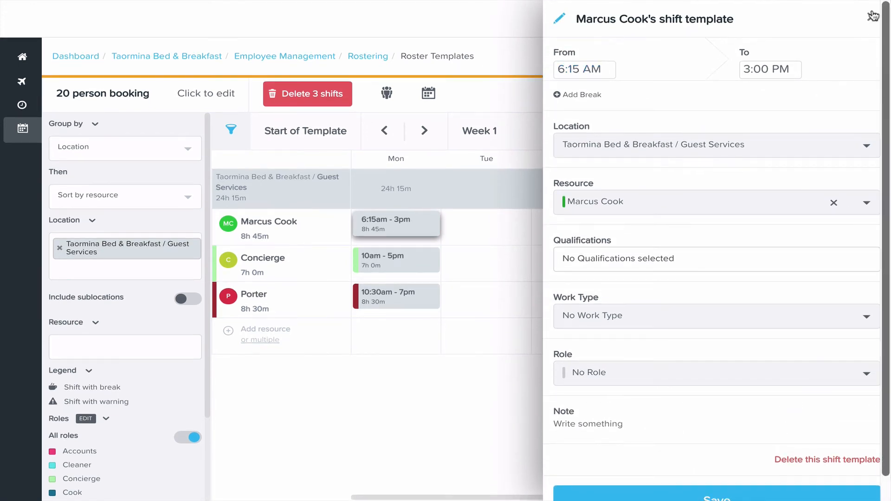
left_click(872, 17)
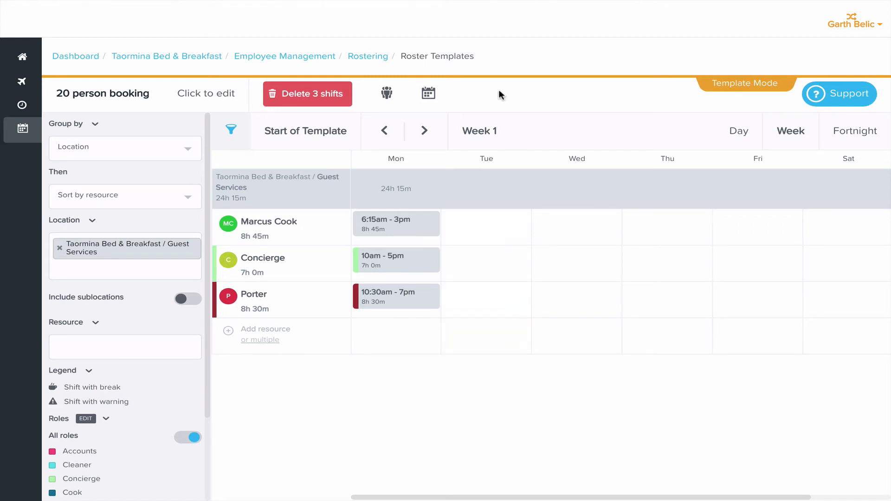
Step: Leave the roster template and return to the live roster
left_click(430, 95)
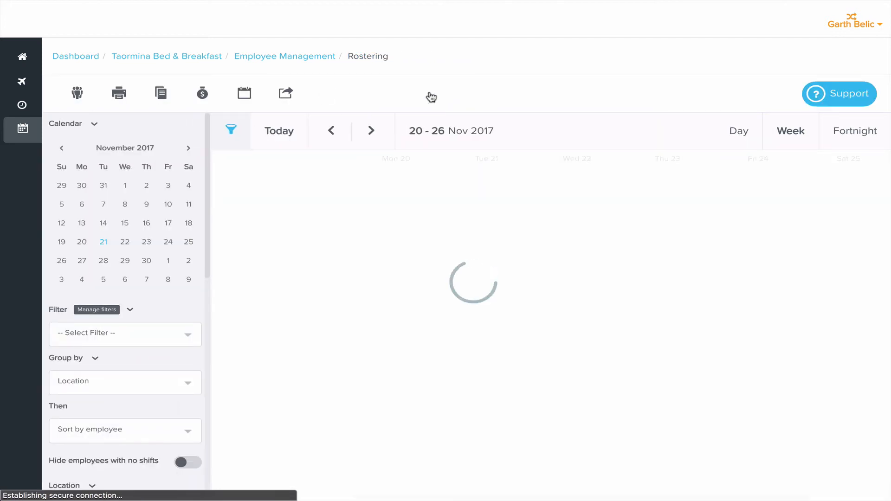
Step: Filter the live roster for 20 - 26 Nov 2017 with the saved Guest Services filter
scroll(152, 321, "down", 3)
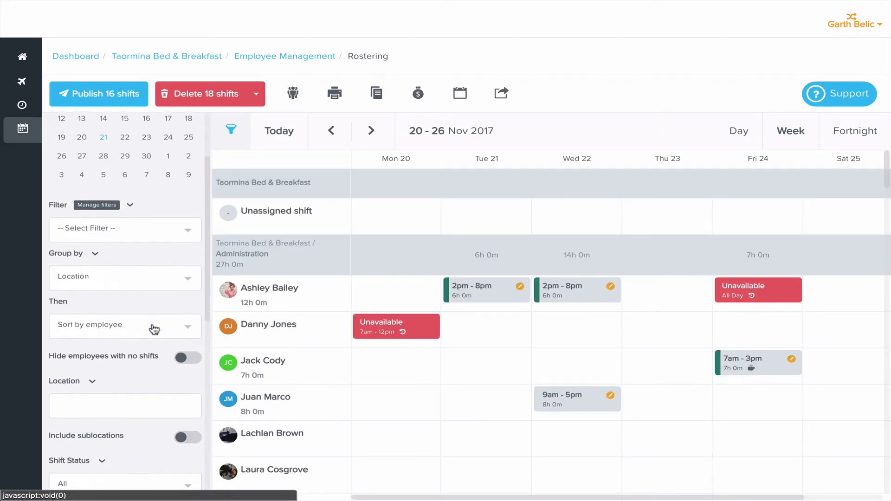
scroll(149, 326, "up", 1)
left_click(166, 290)
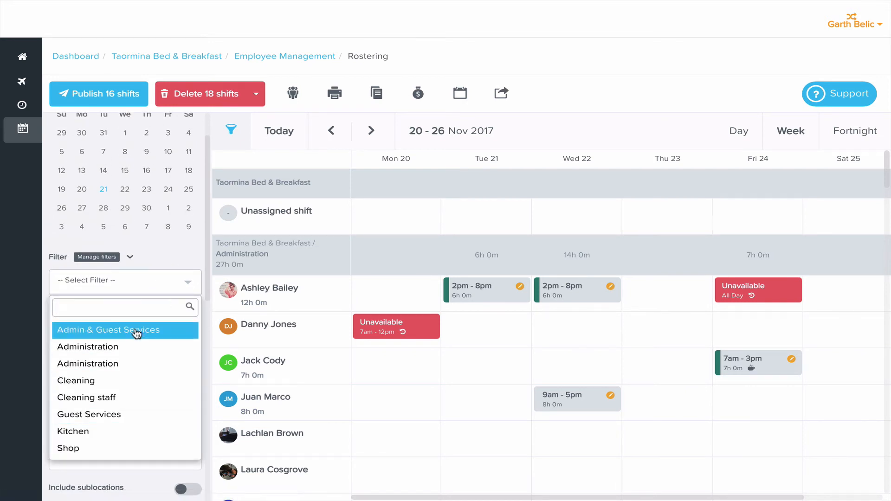
left_click(115, 415)
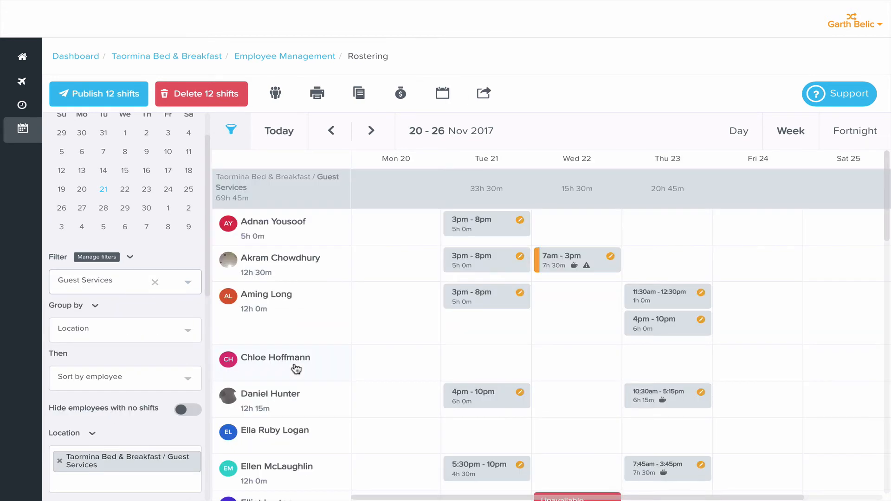
scroll(148, 380, "down", 2)
scroll(151, 379, "down", 4)
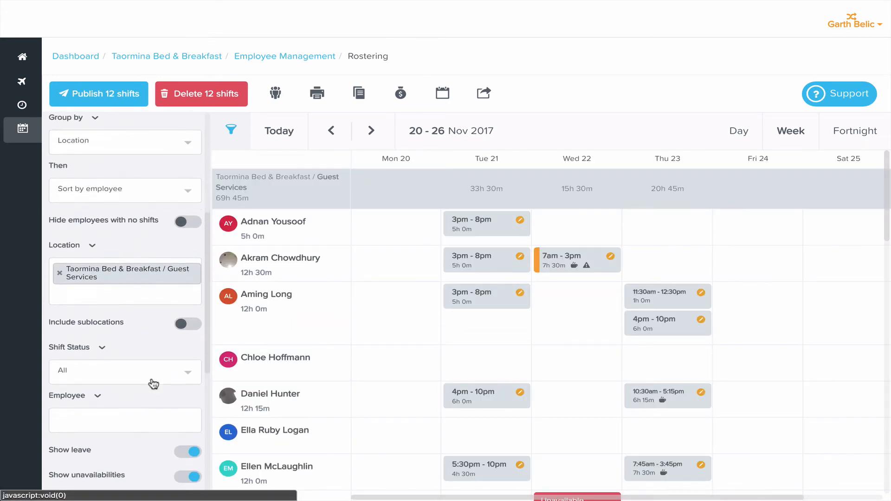
scroll(140, 428, "down", 5)
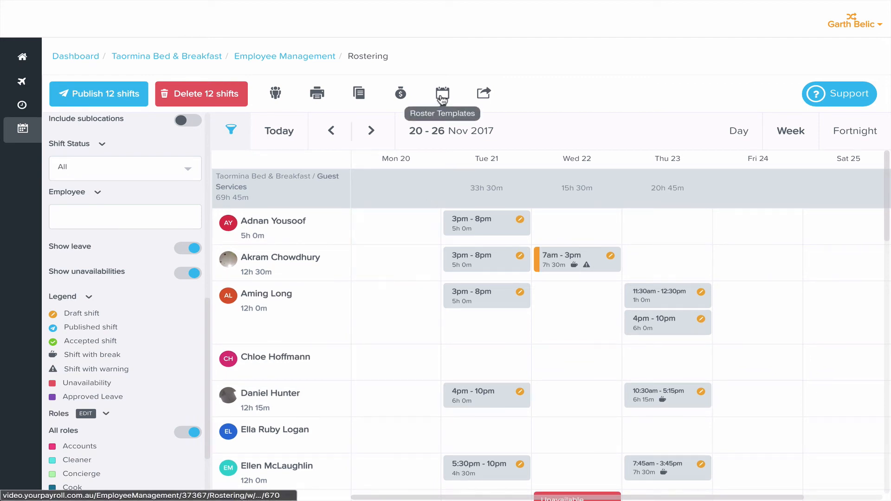
Step: Apply the "20 person booking" roster template from 20/11/2017, creating an unassigned shift when one cannot be created for an employee
left_click(442, 95)
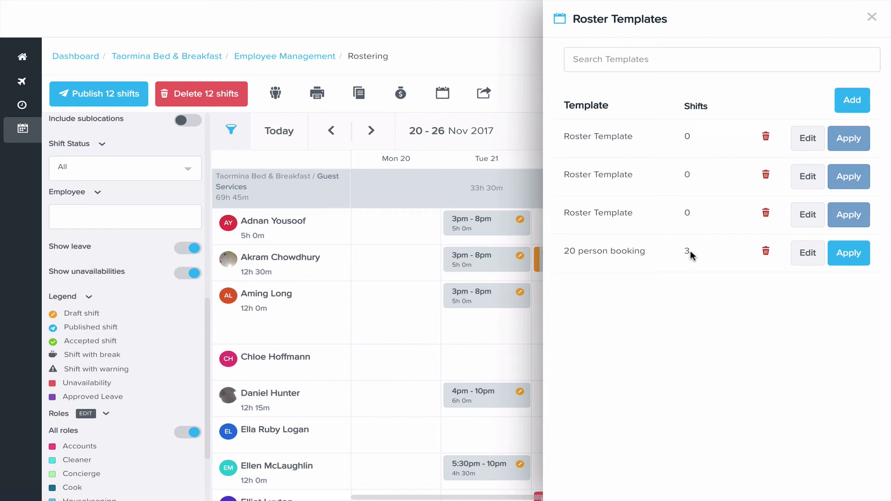
left_click(850, 255)
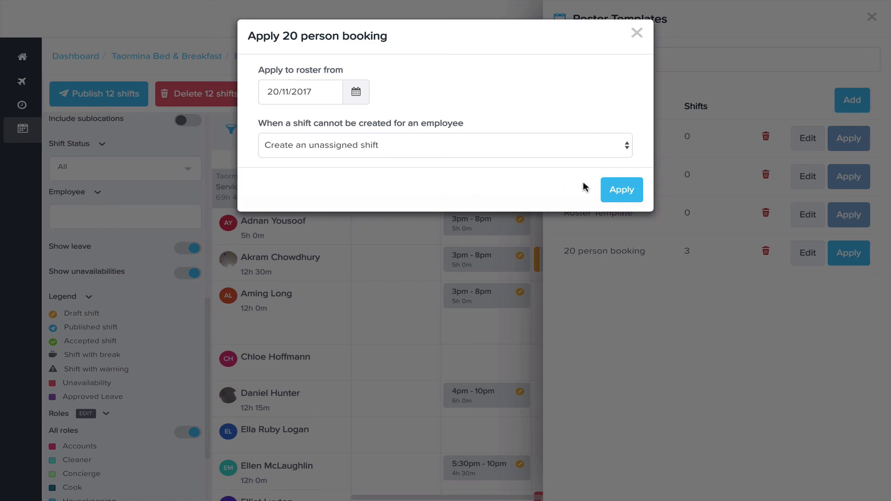
left_click(617, 192)
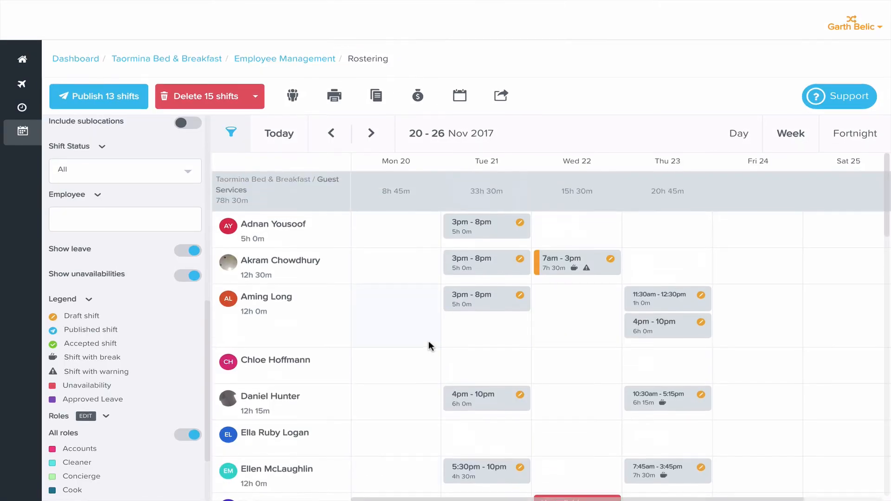
Step: Assign the third recommended employee to Monday's 10am - 5pm Concierge shift and save the shift
scroll(397, 397, "down", 10)
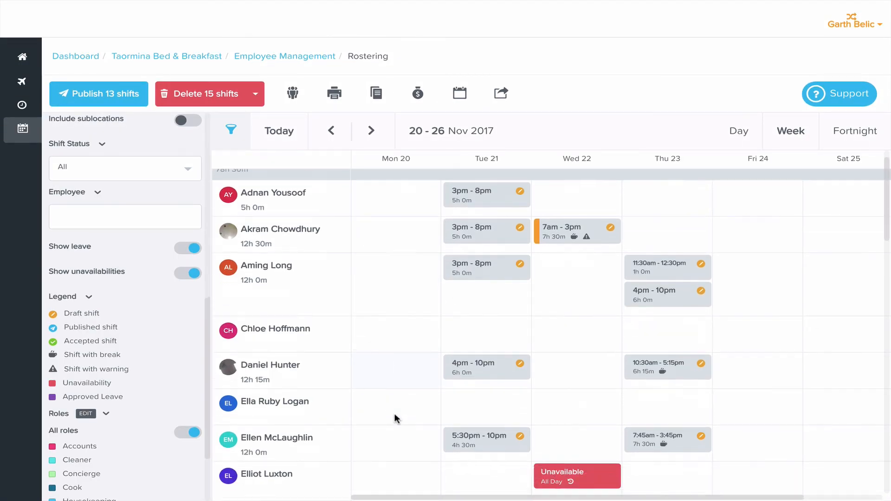
scroll(394, 418, "down", 2)
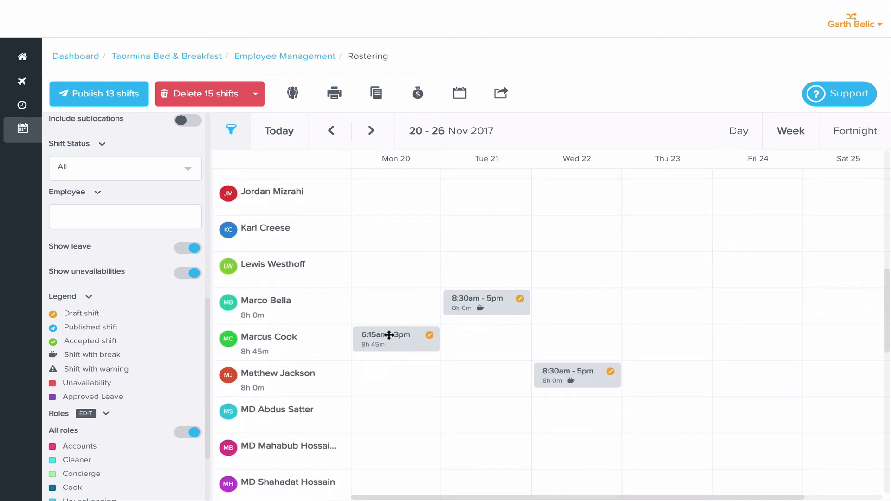
scroll(389, 422, "down", 5)
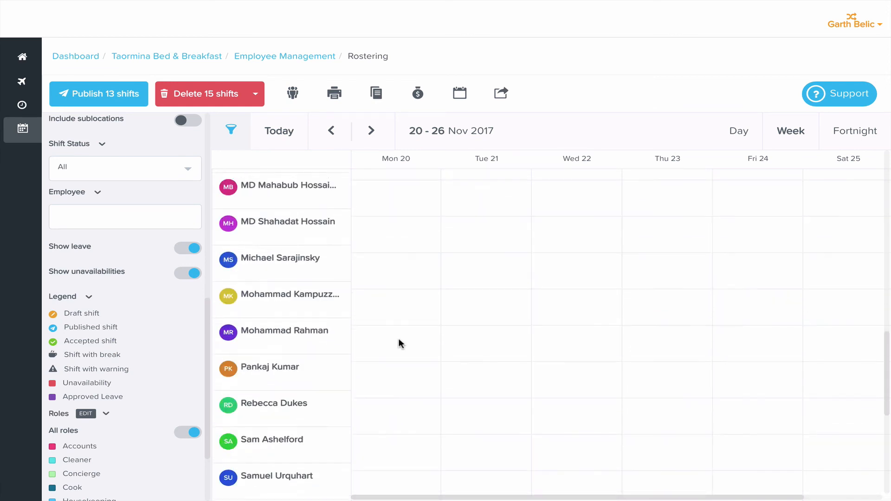
scroll(398, 339, "up", 4)
scroll(399, 343, "down", 10)
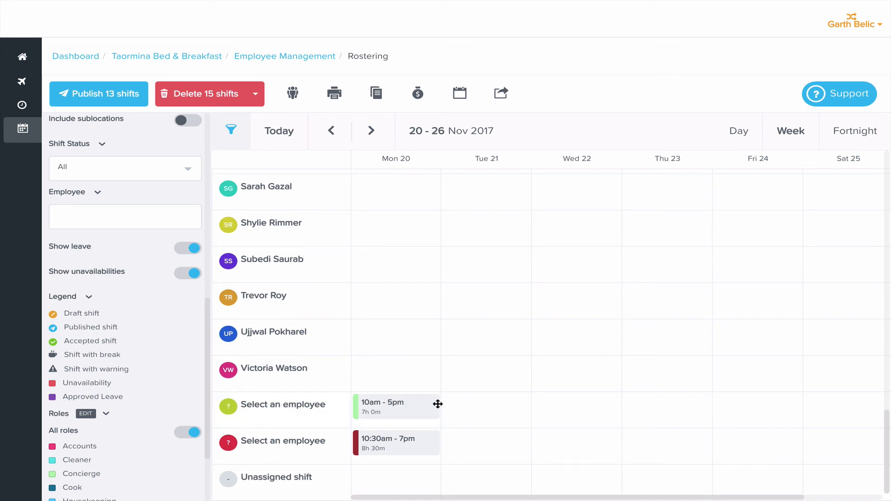
left_click(399, 402)
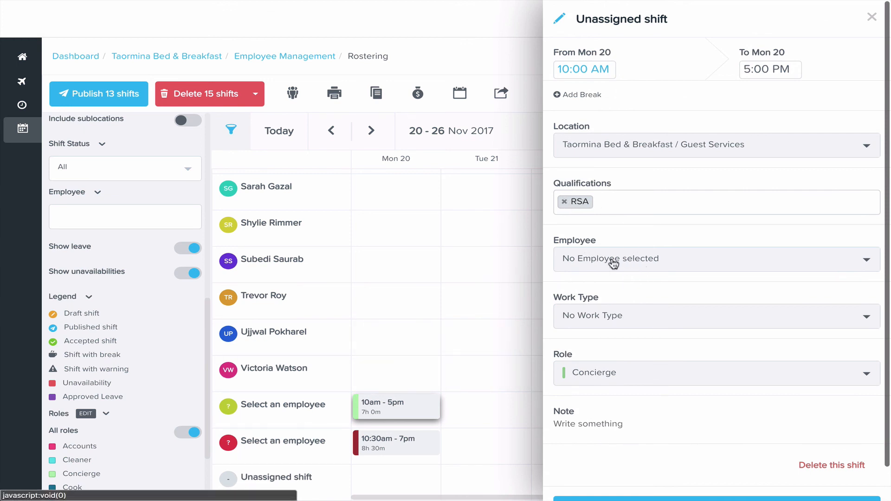
left_click(649, 262)
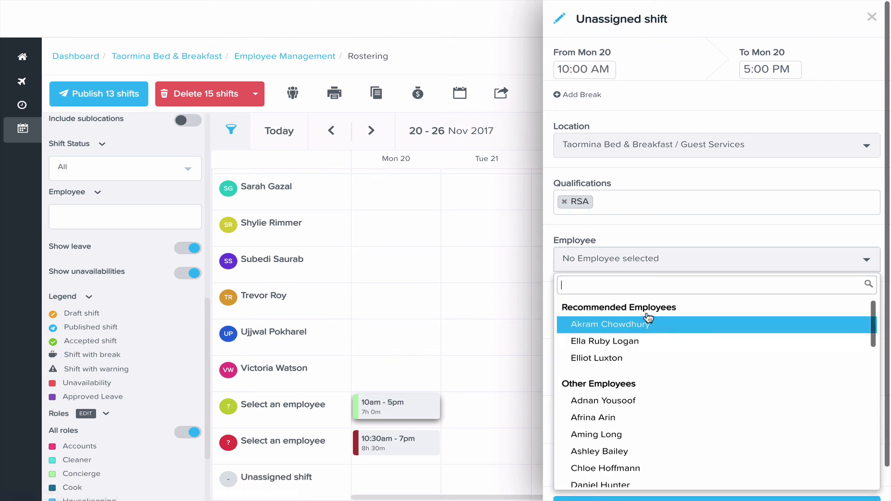
left_click(651, 360)
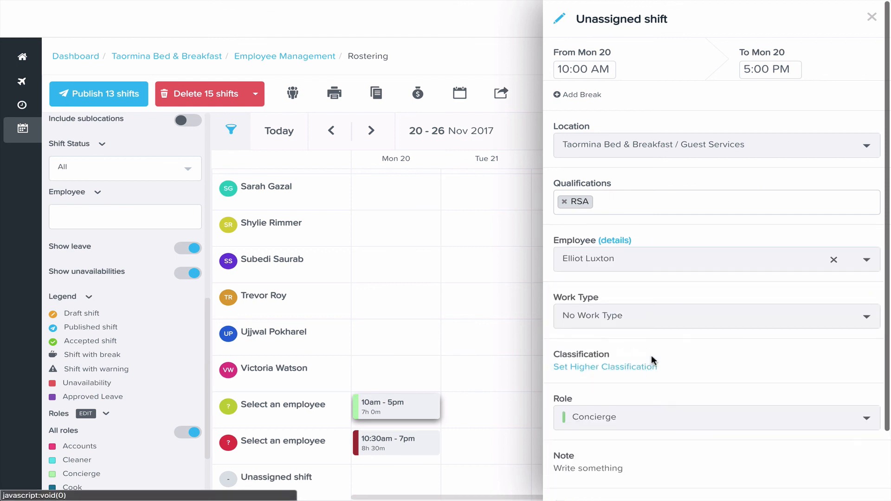
scroll(666, 387, "down", 3)
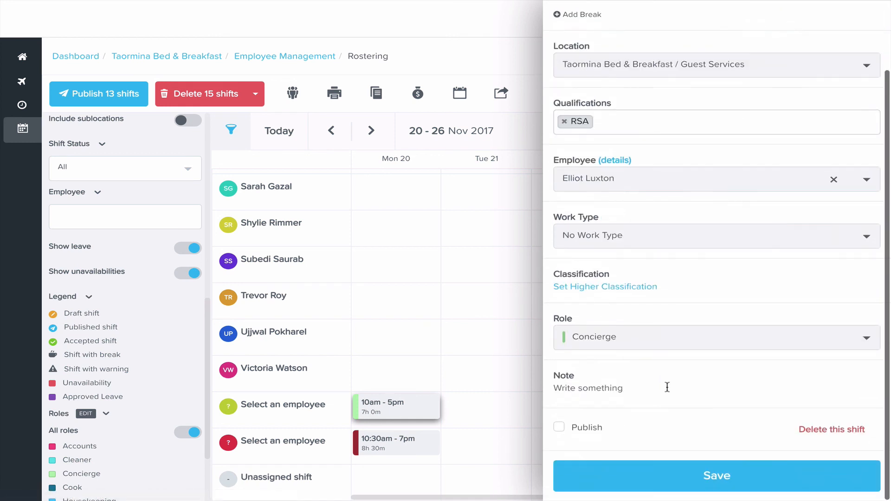
left_click(671, 485)
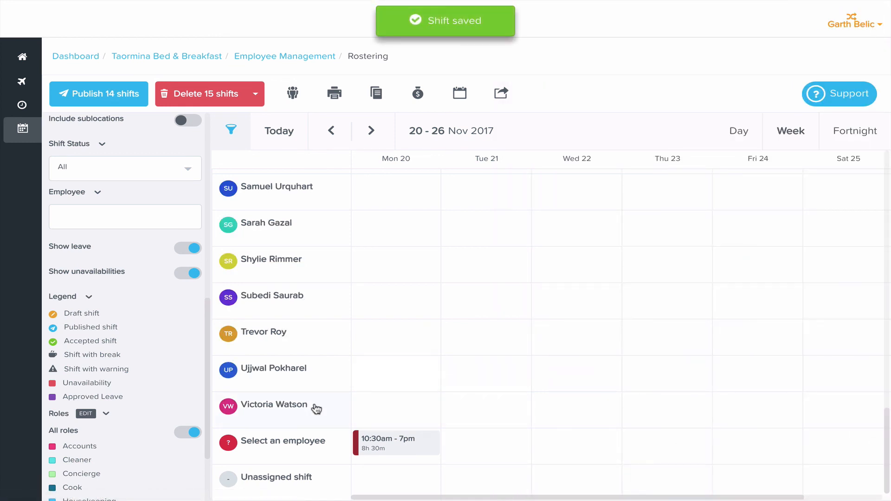
Step: Assign an employee from the employee list to Monday's 10:30am - 7pm Porter shift and save the shift
left_click(393, 447)
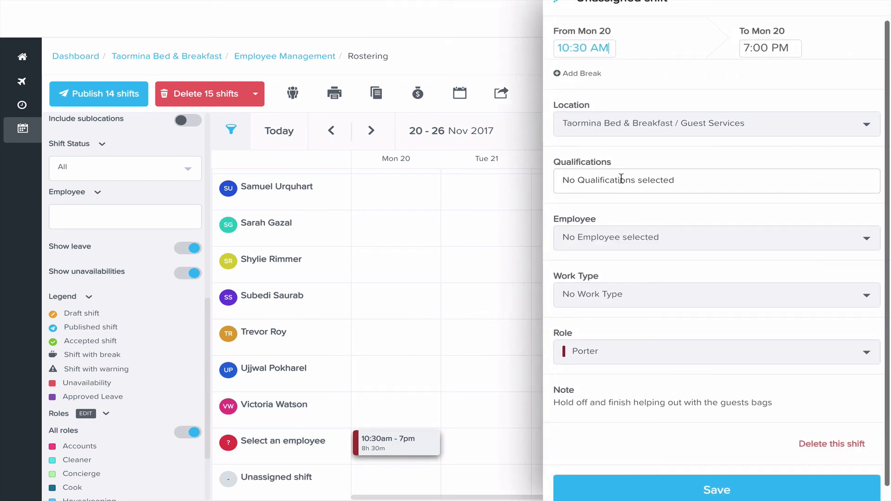
left_click(614, 241)
scroll(651, 353, "up", 15)
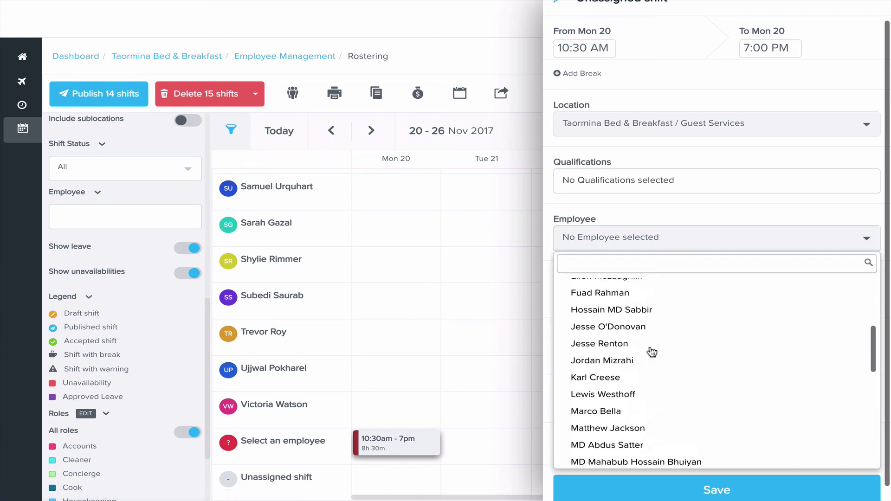
scroll(652, 353, "down", 5)
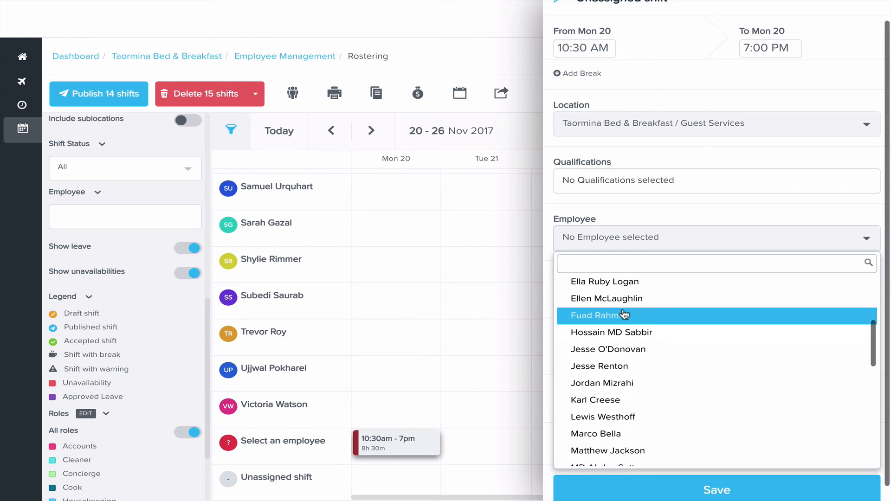
left_click(617, 298)
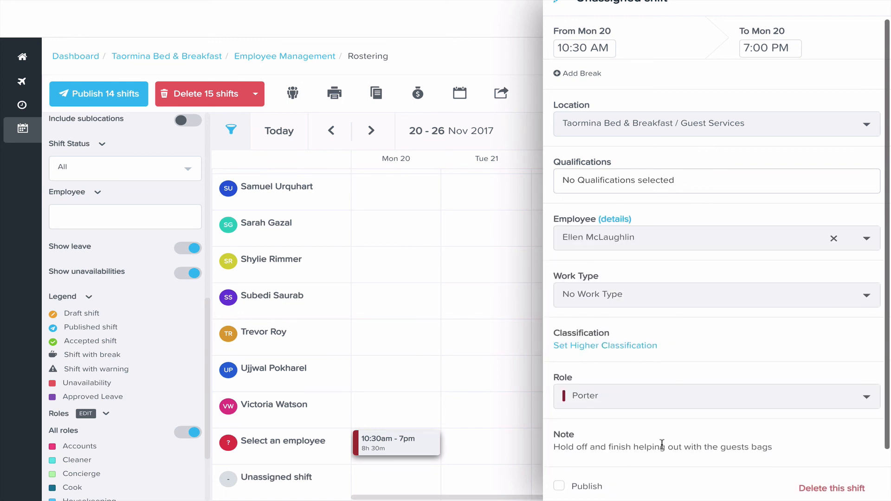
scroll(662, 453, "down", 2)
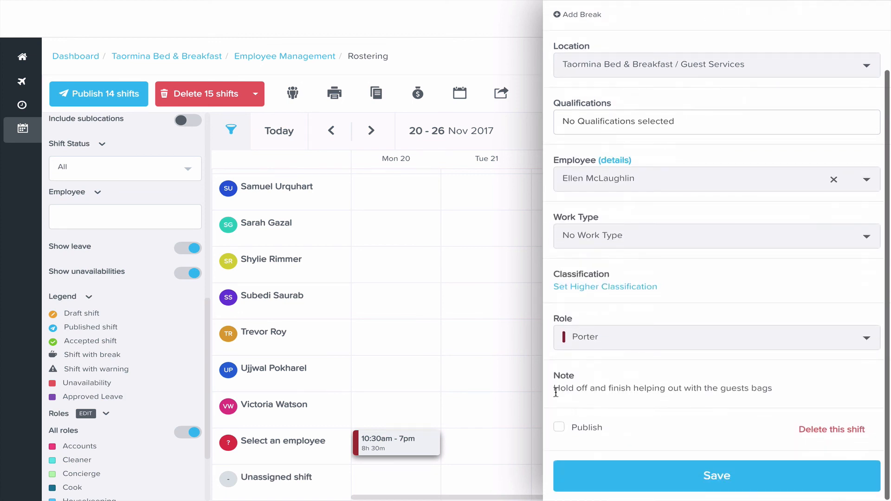
left_click(722, 483)
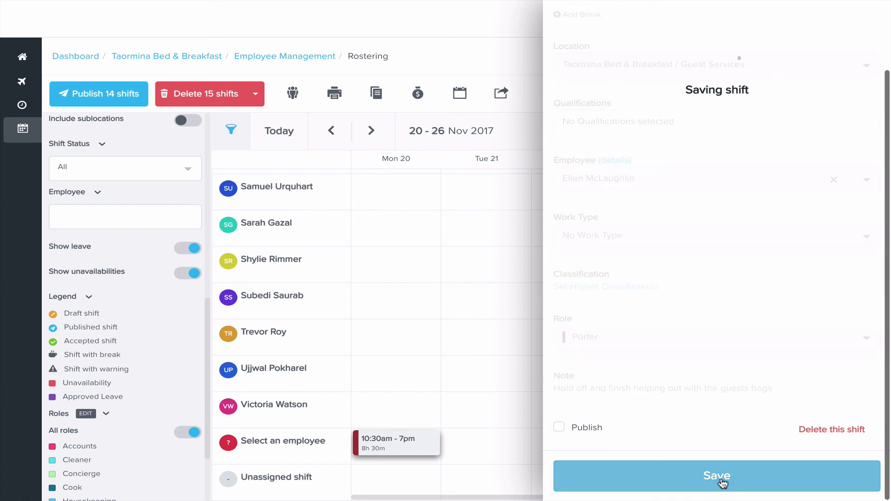
Step: Display the Guest Services roster by day for Mon 20 Nov 2017
scroll(389, 333, "up", 10)
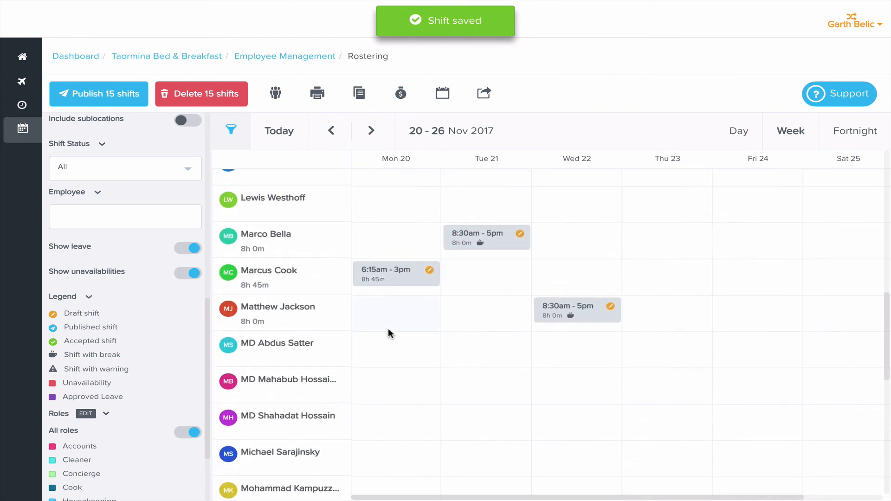
scroll(390, 333, "up", 8)
scroll(389, 330, "up", 4)
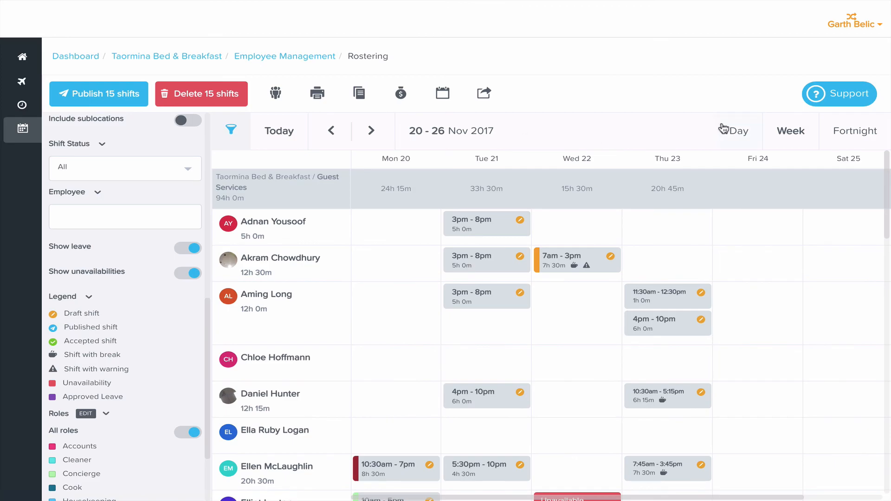
left_click(740, 131)
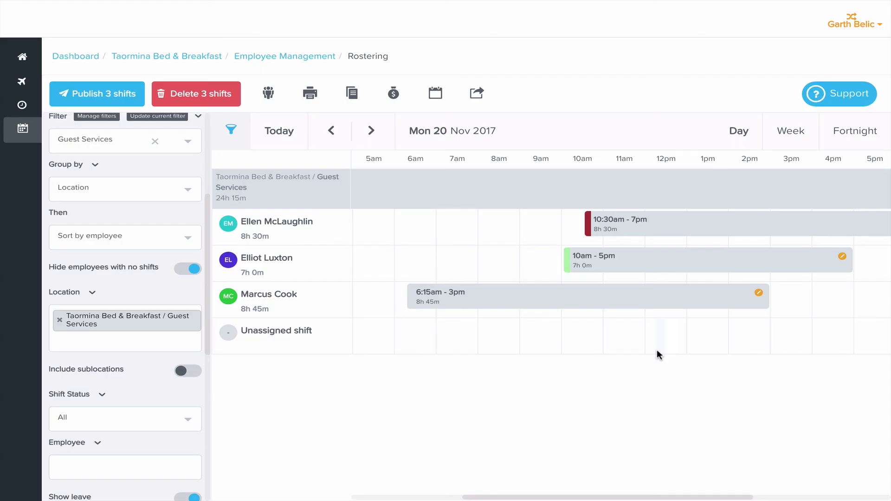